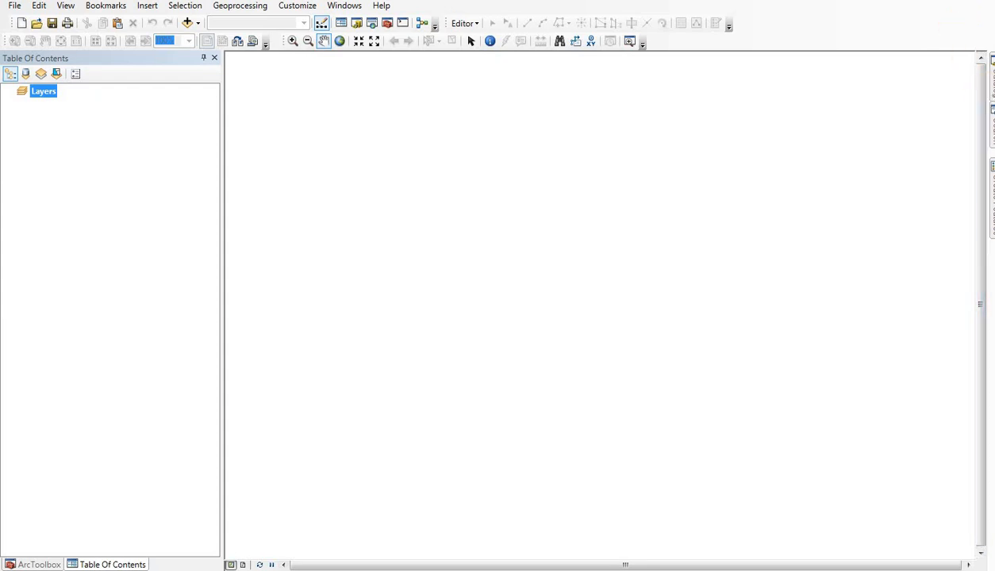
Step: Keep the Catalog window docked open and collapse the GIS folder and the Folder Connections branch
mouse_move(992, 86)
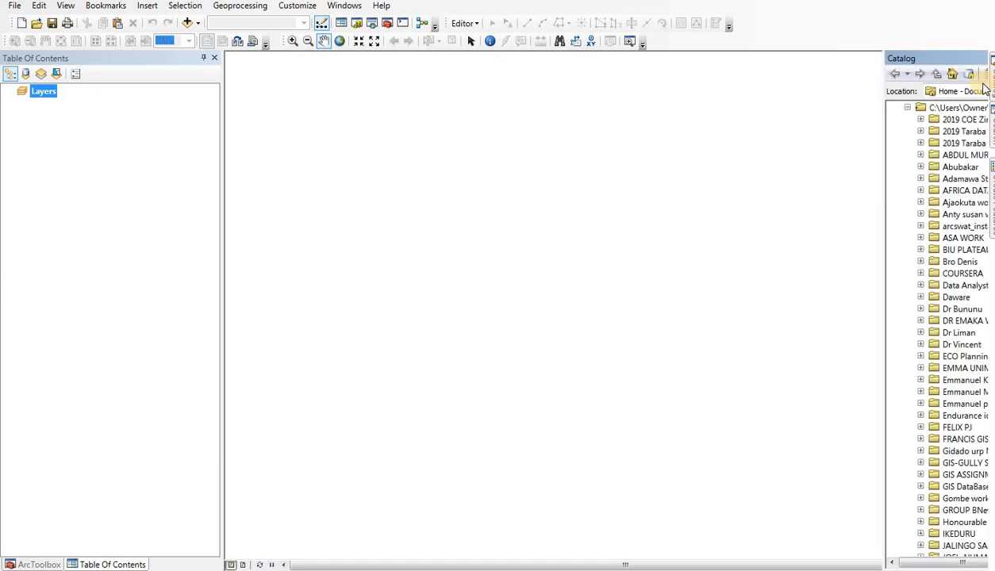
click(972, 59)
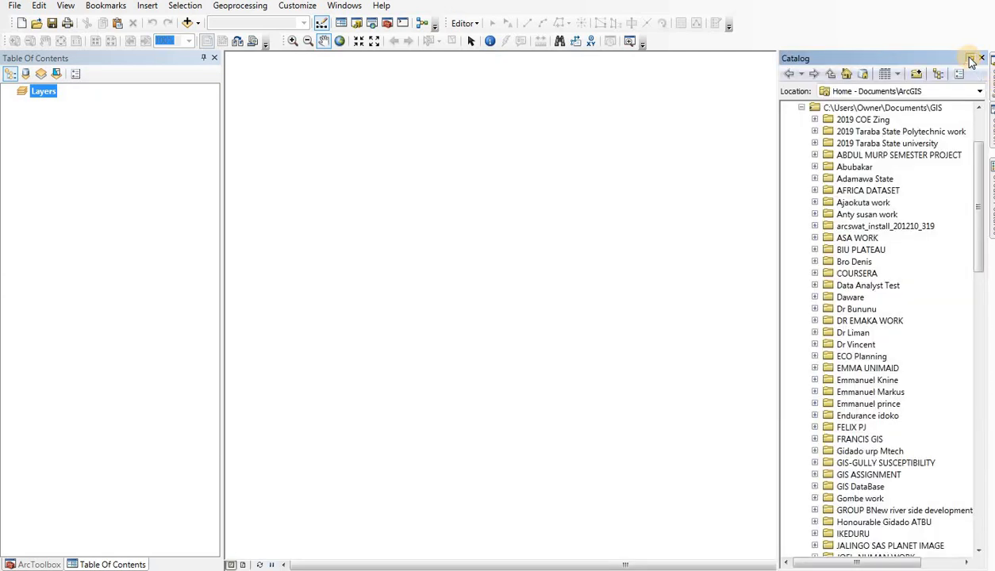
click(802, 108)
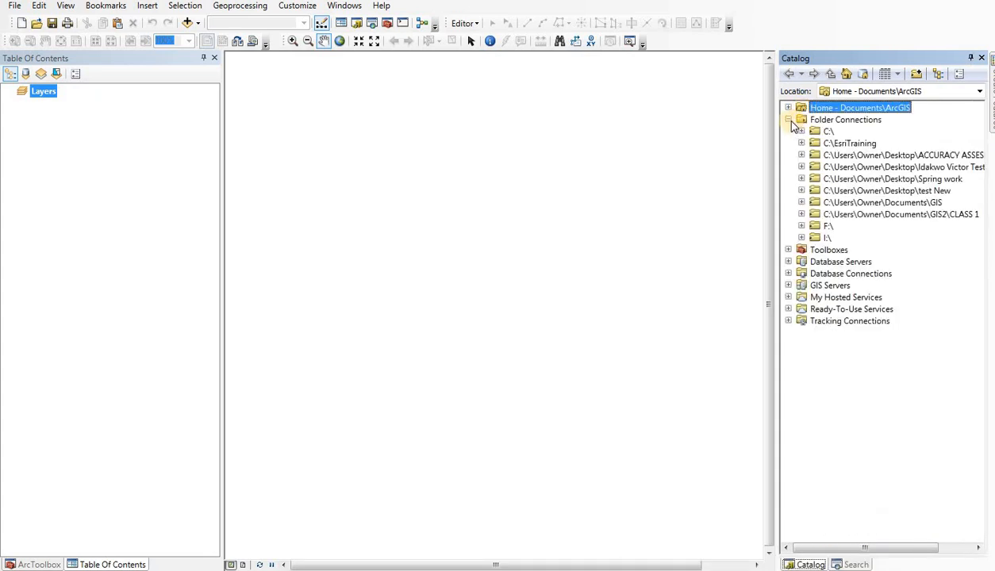
click(789, 120)
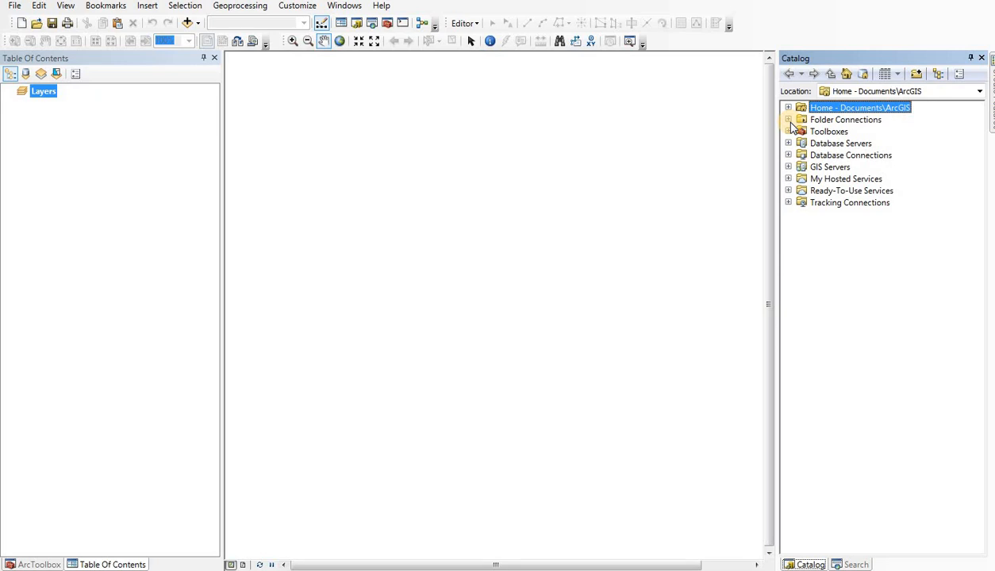
Step: Connect the catalog to the Desktop folder GIS\GIS Training and check the contents of the new connection
click(919, 75)
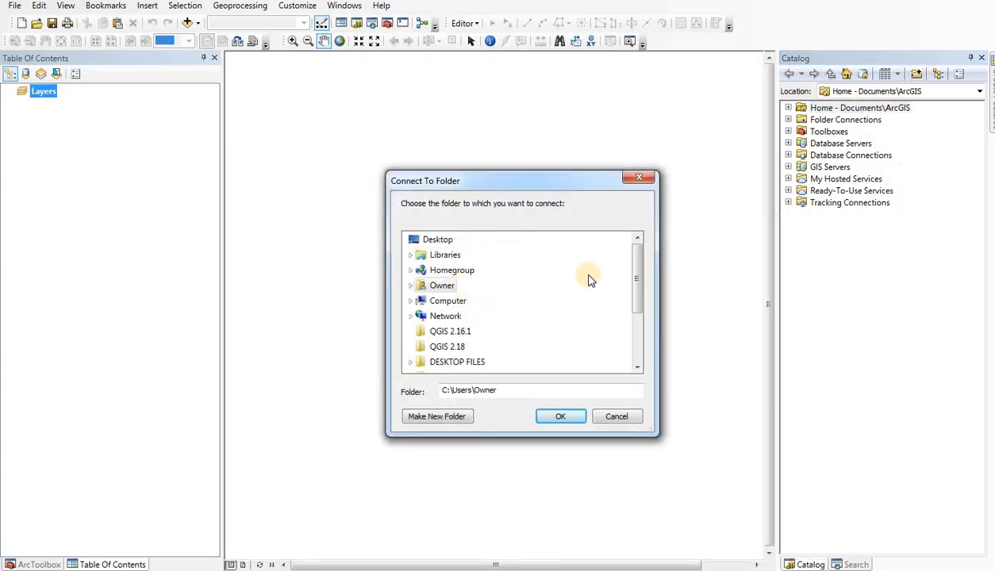
drag(635, 254, 639, 333)
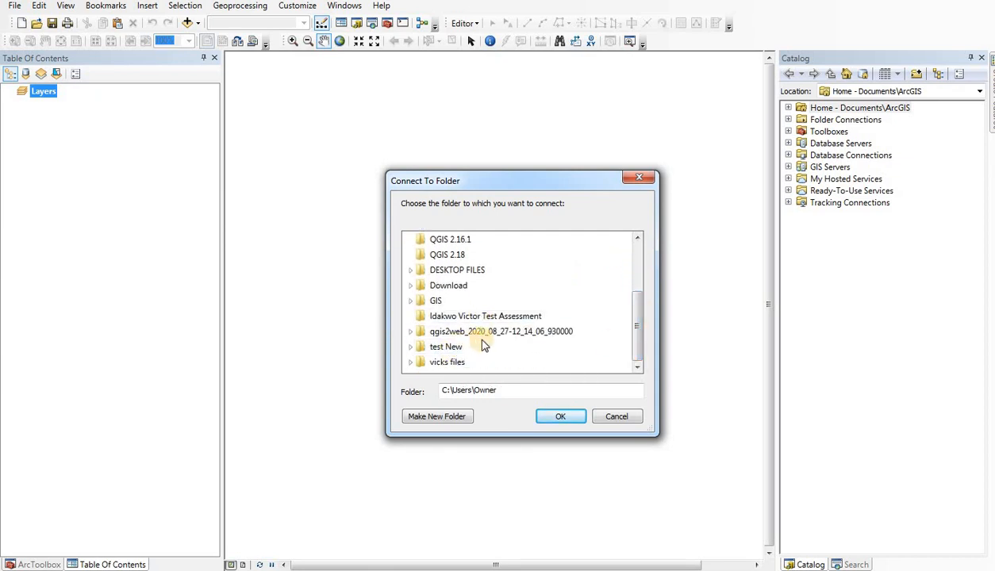
click(411, 301)
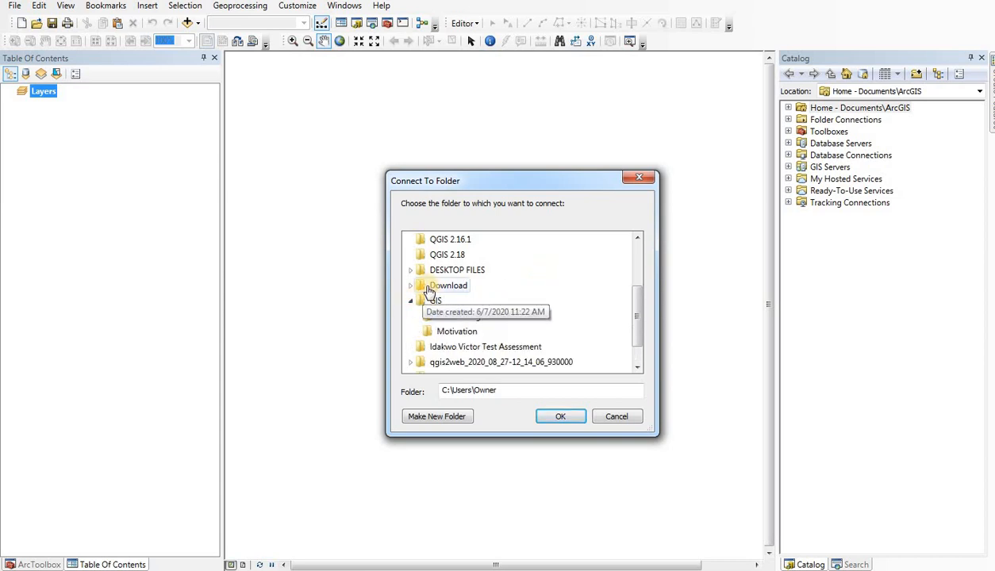
scroll(434, 285, down, 1)
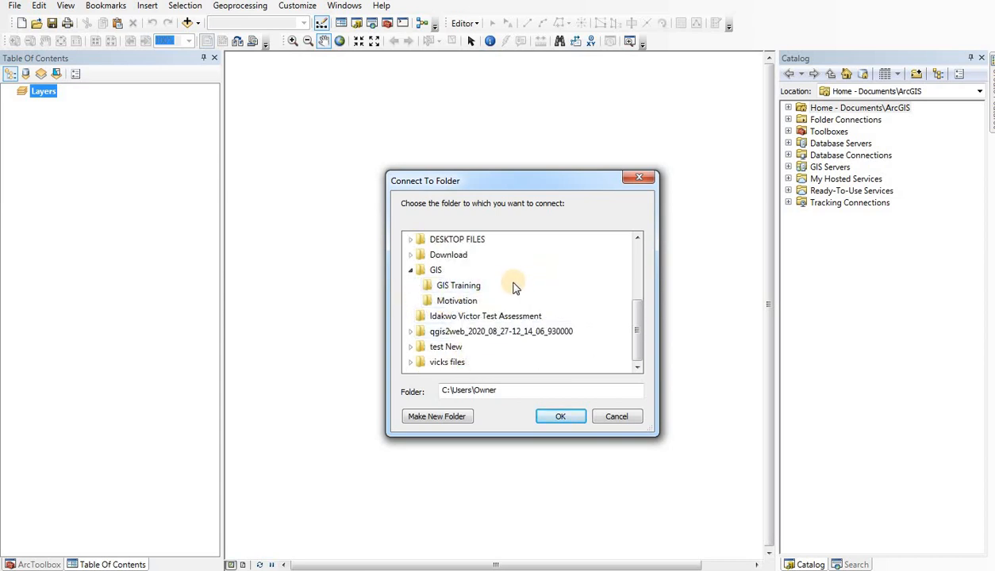
click(437, 287)
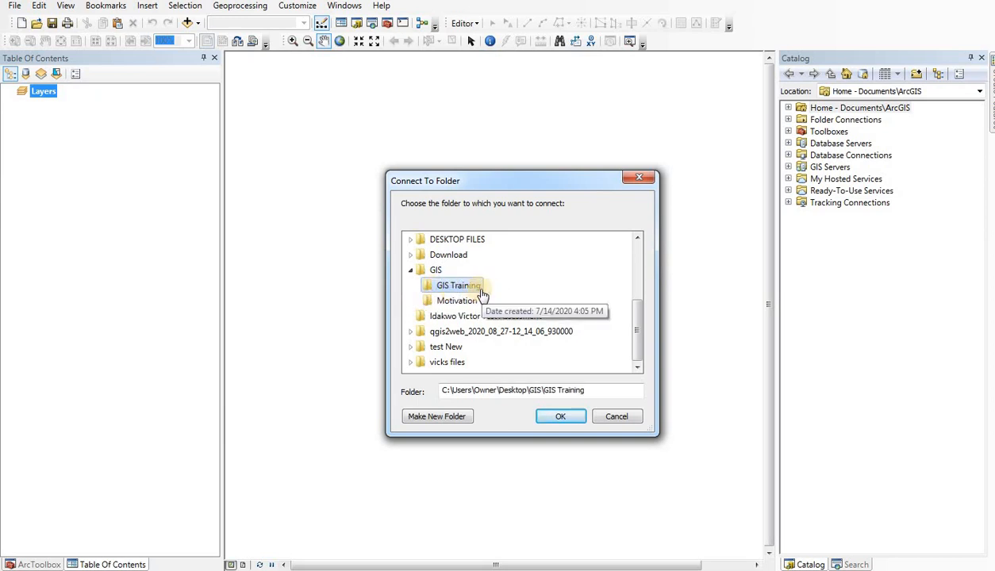
click(561, 413)
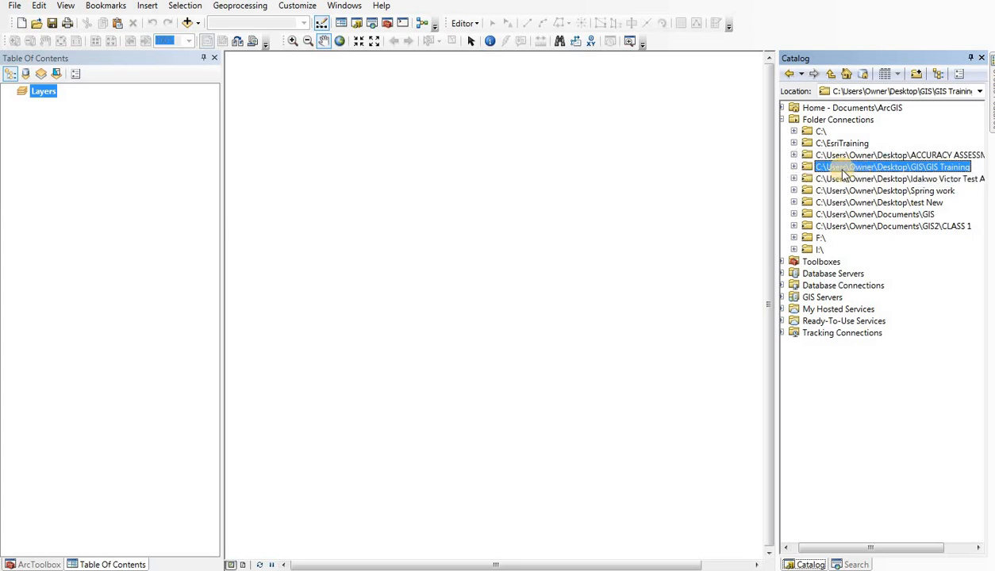
click(793, 167)
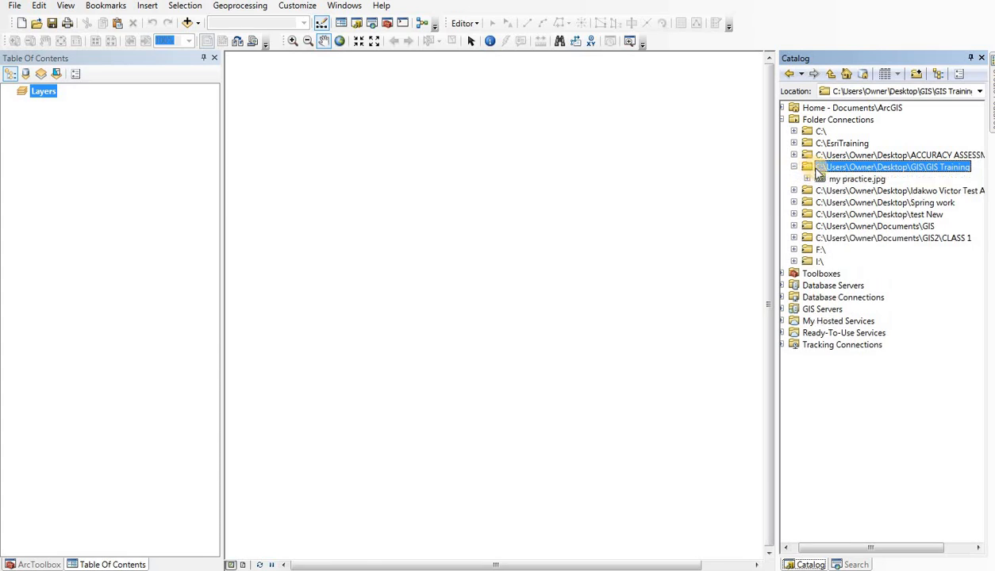
click(794, 168)
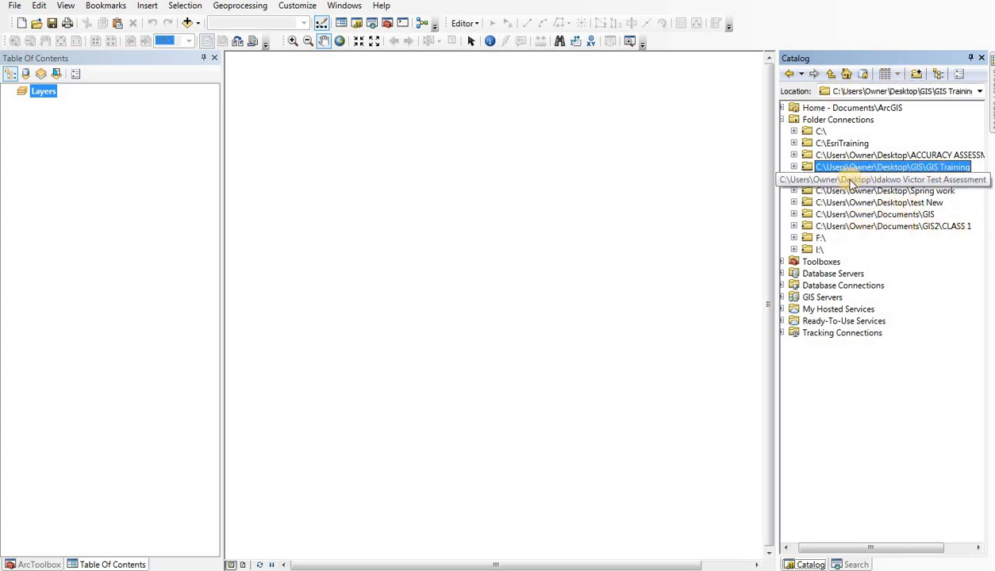
click(917, 77)
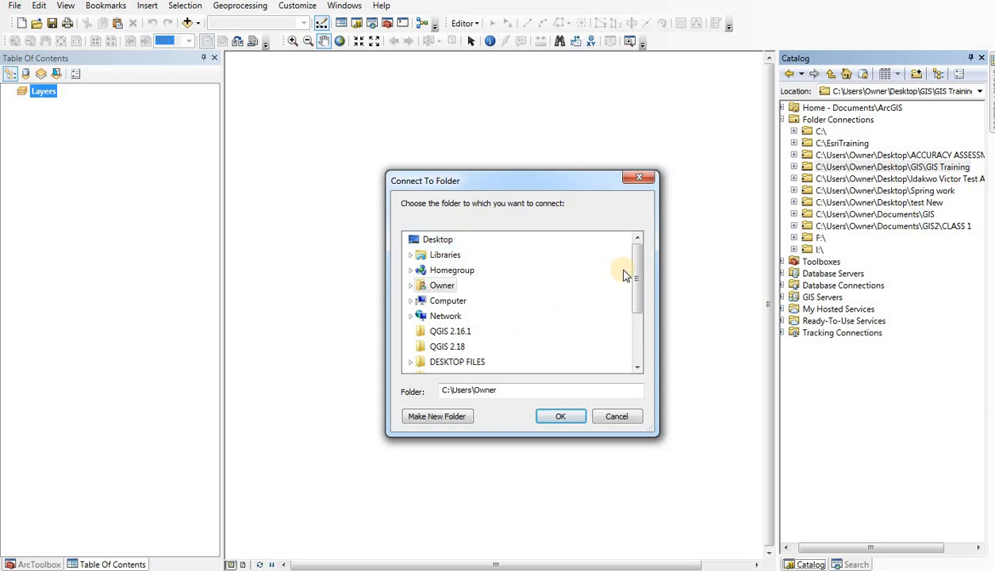
mouse_move(633, 274)
mouse_down()
mouse_move(638, 326)
mouse_move(628, 262)
mouse_up()
drag(644, 274, 639, 328)
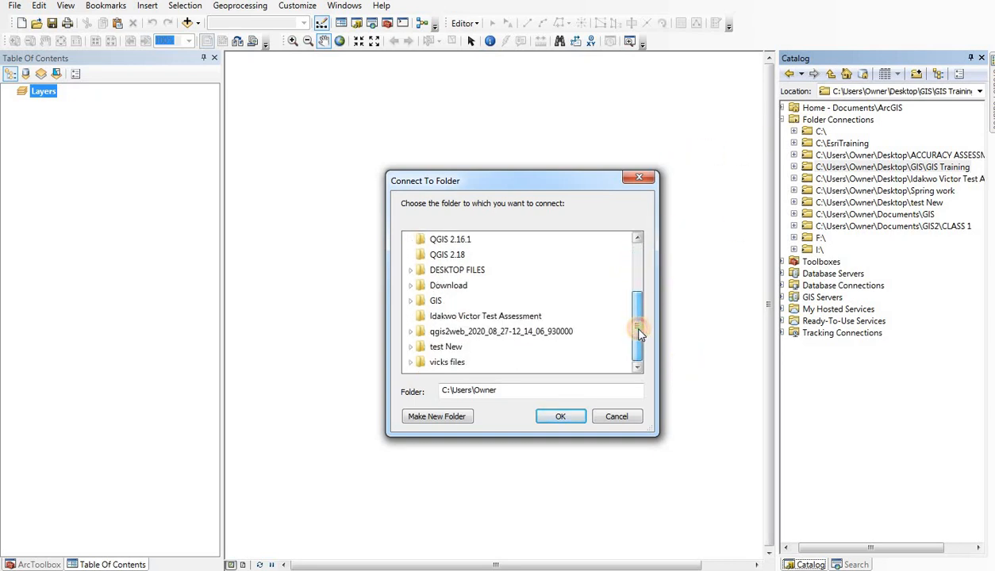
double_click(436, 303)
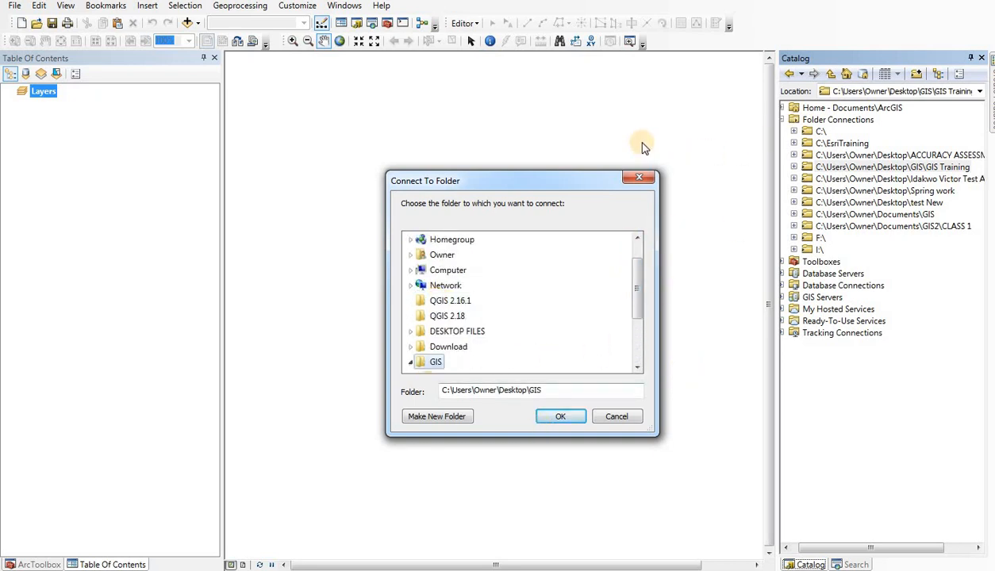
click(640, 179)
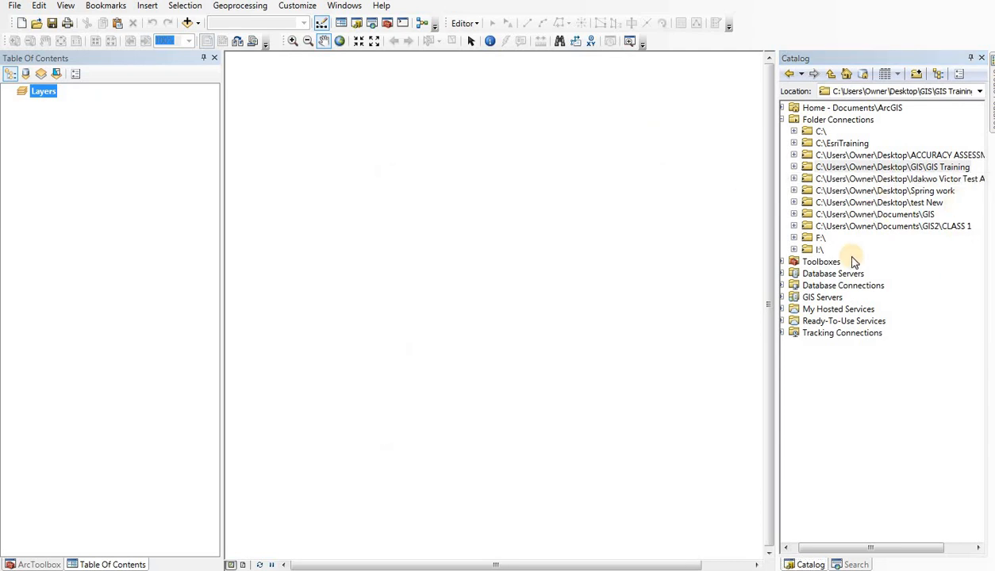
Step: Examine the contents of the GIS2\CLASS 1 folder connection and its nga_adm_osgof_20190417_SHP subfolder in the catalog
click(793, 226)
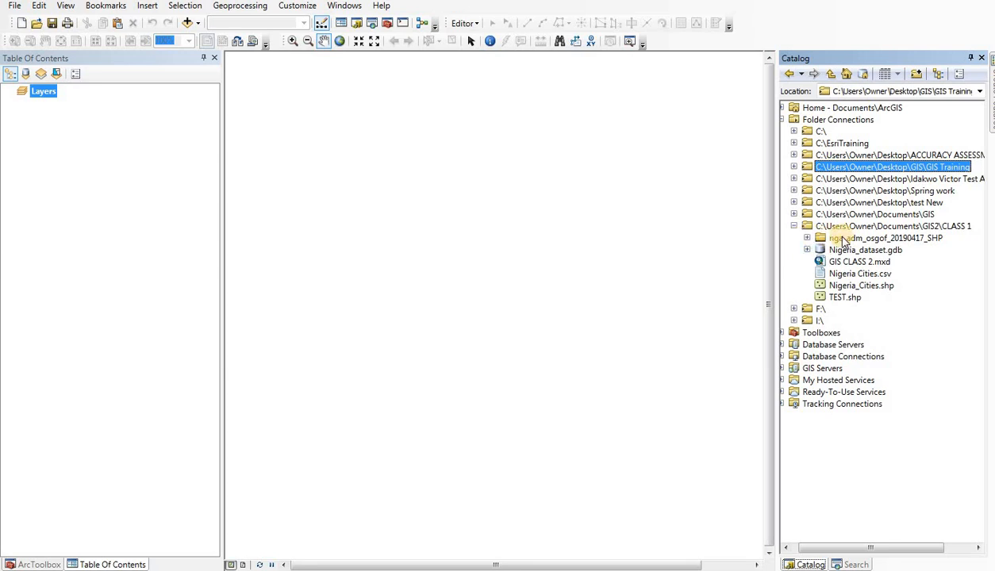
click(807, 238)
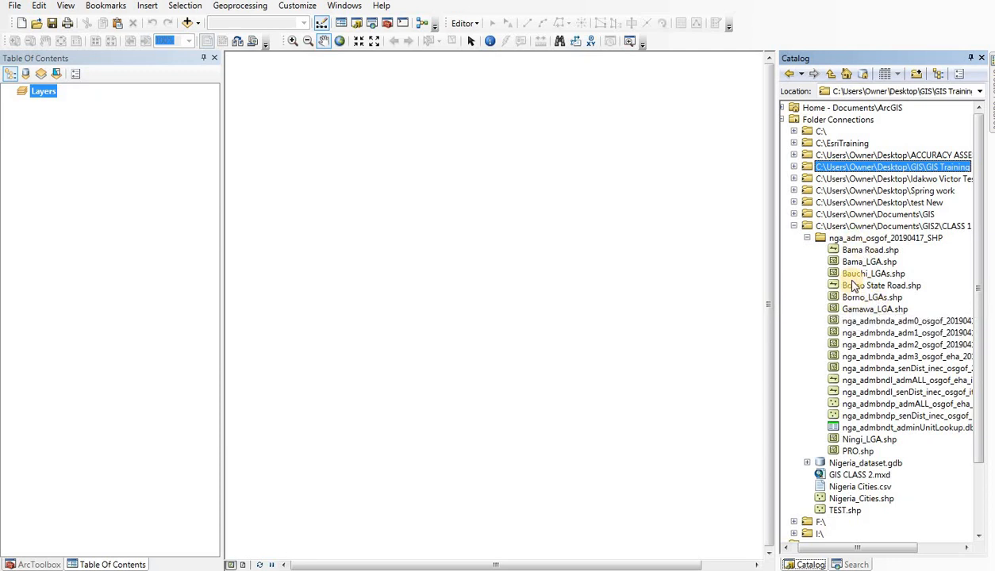
scroll(865, 290, down, 1)
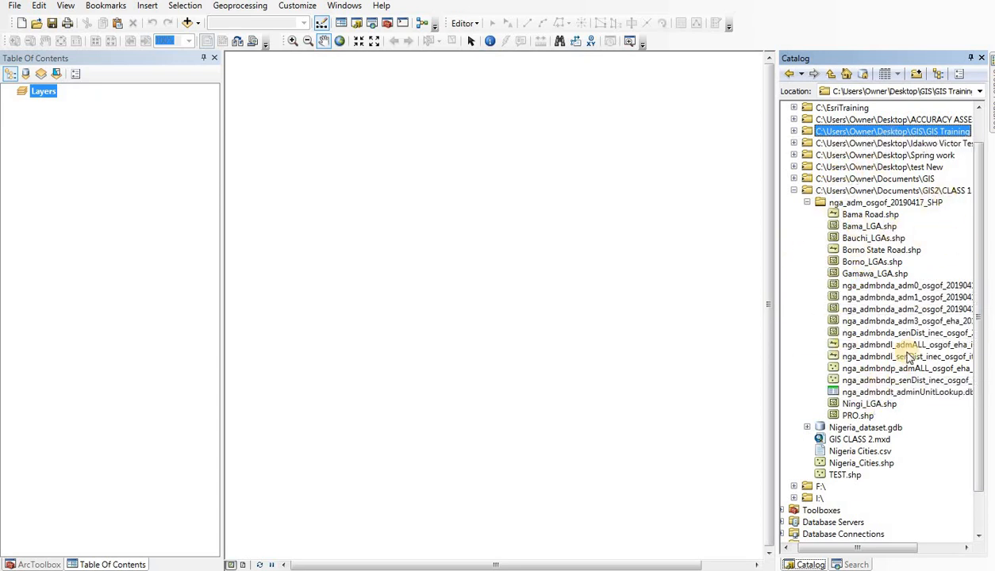
click(787, 418)
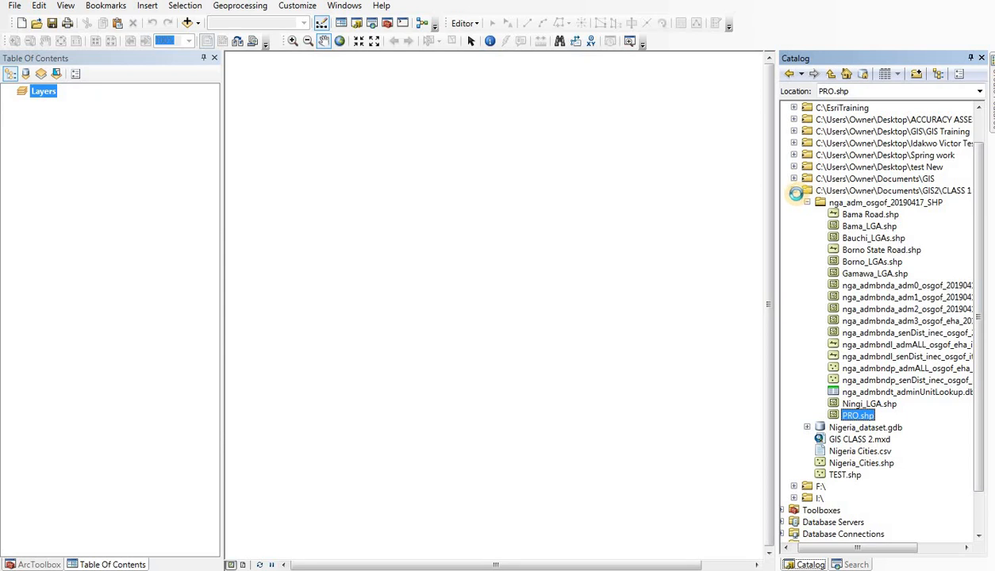
click(792, 272)
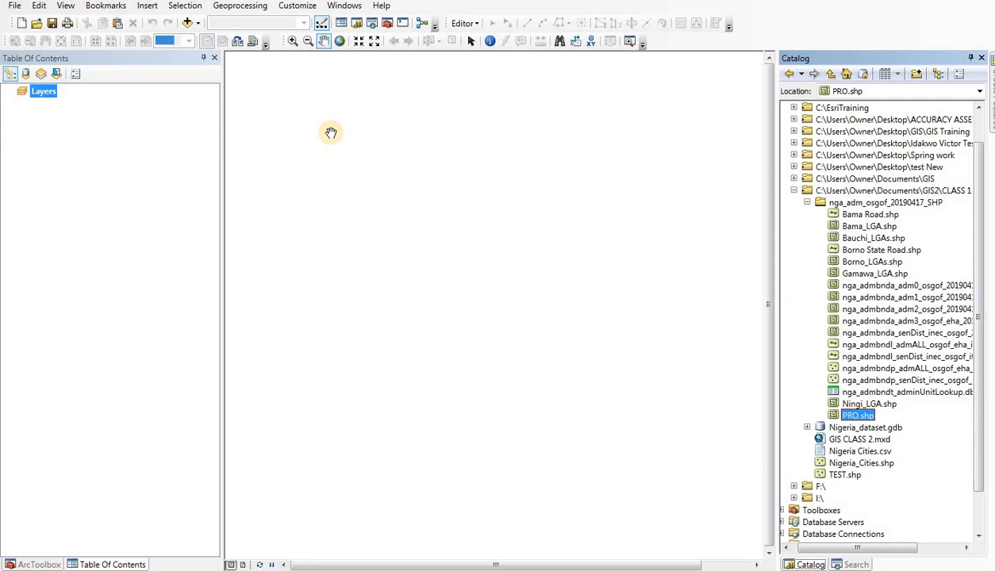
Step: Start adding data to the map and browse to the GIS2\CLASS 1 folder connection
click(188, 24)
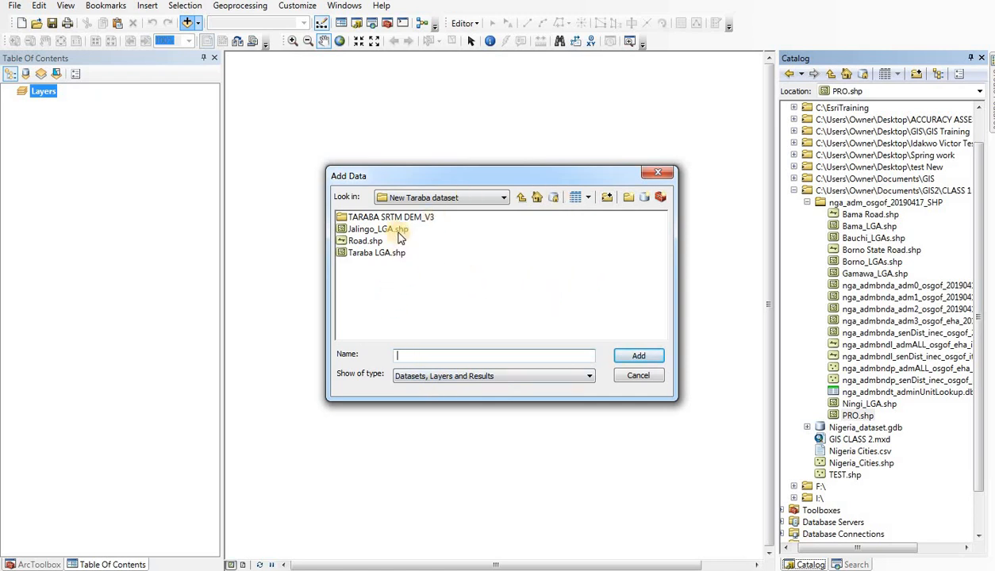
click(480, 202)
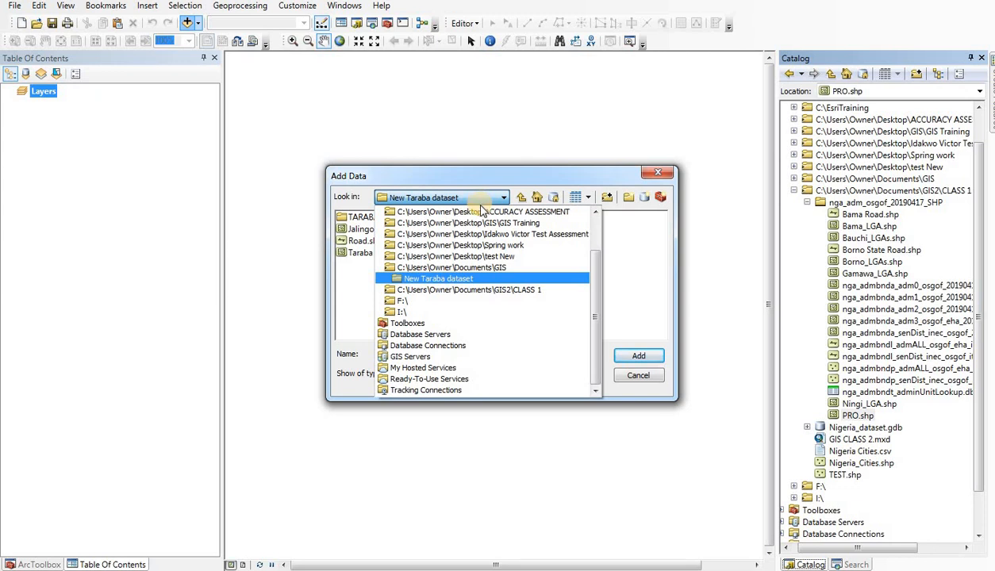
click(459, 289)
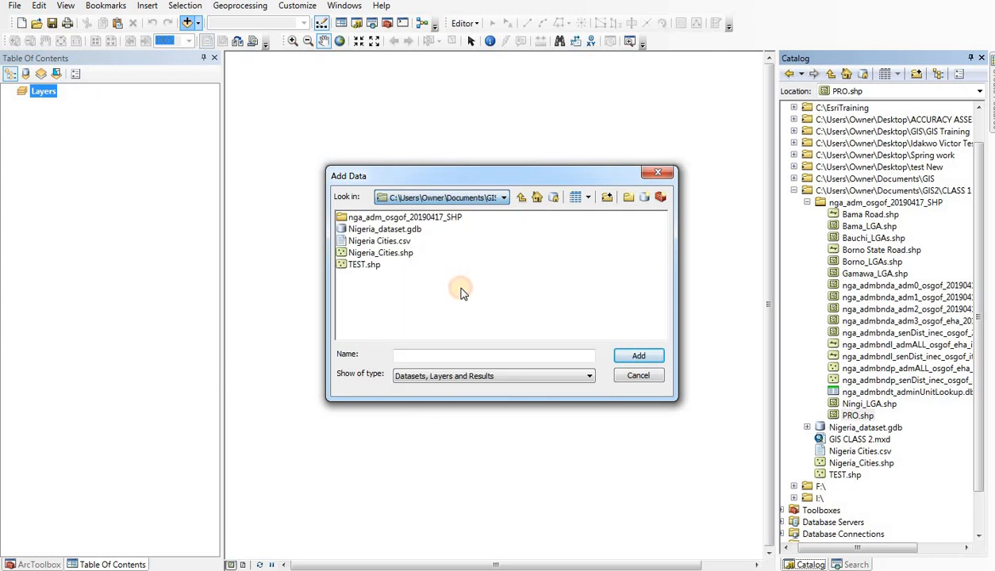
Step: Go up to the top catalog level and return through Folder Connections to the GIS2\CLASS 1 folder
click(522, 200)
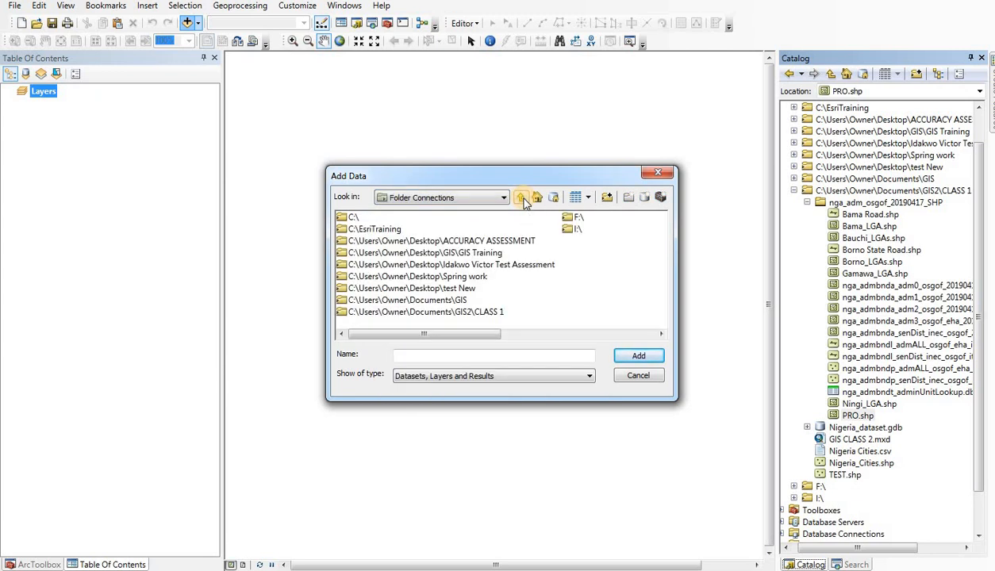
click(522, 200)
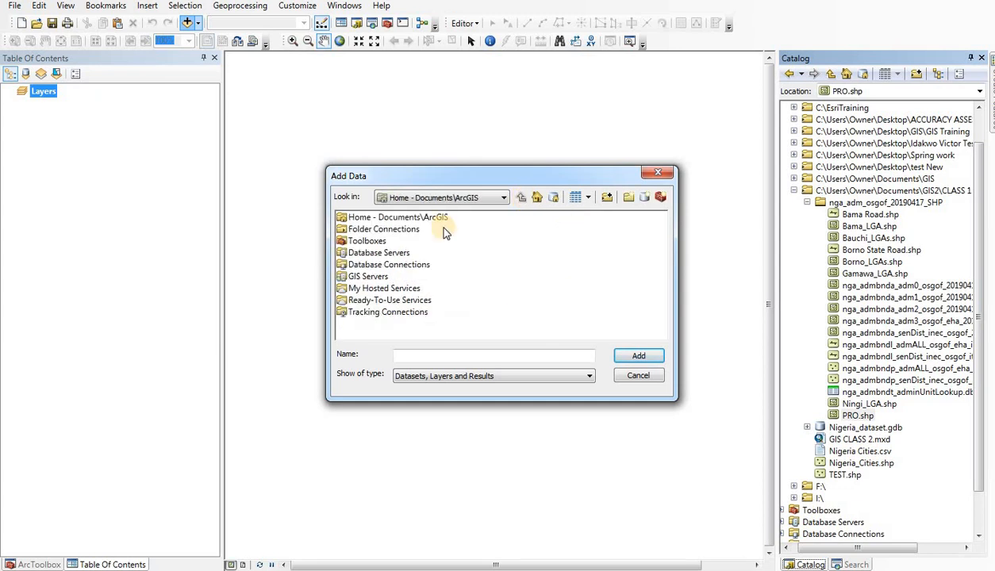
click(388, 232)
double_click(388, 231)
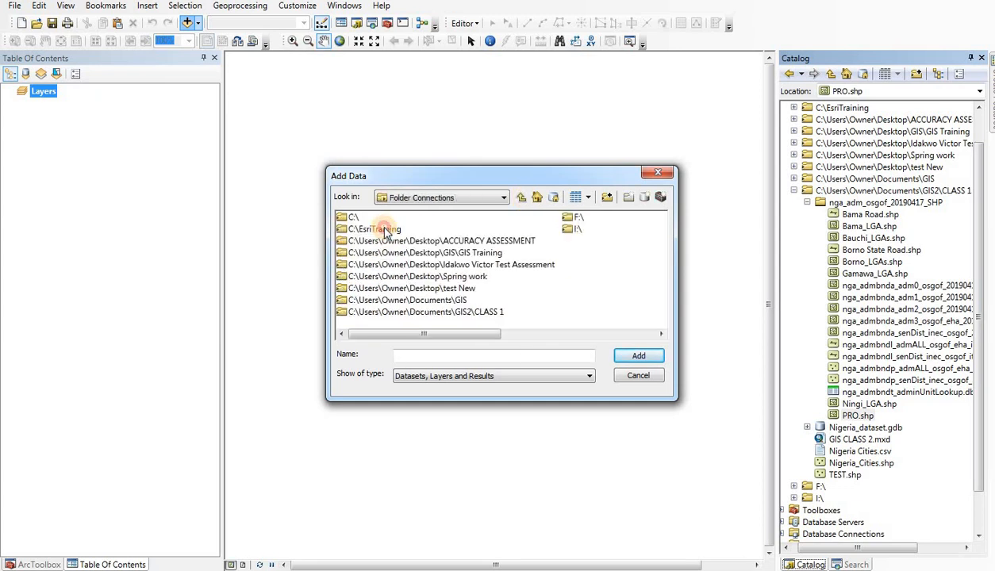
scroll(395, 250, down, 2)
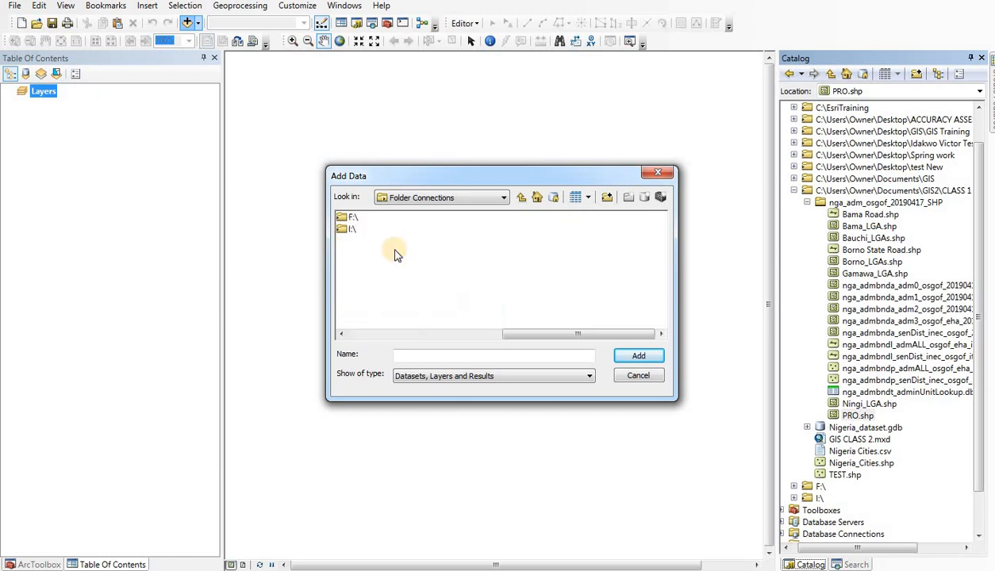
scroll(439, 273, up, 2)
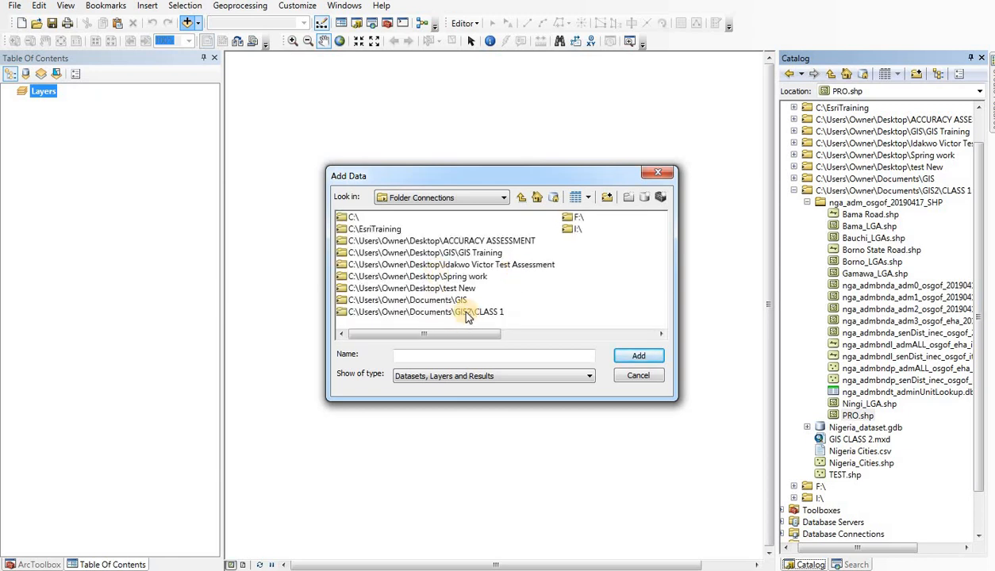
double_click(466, 313)
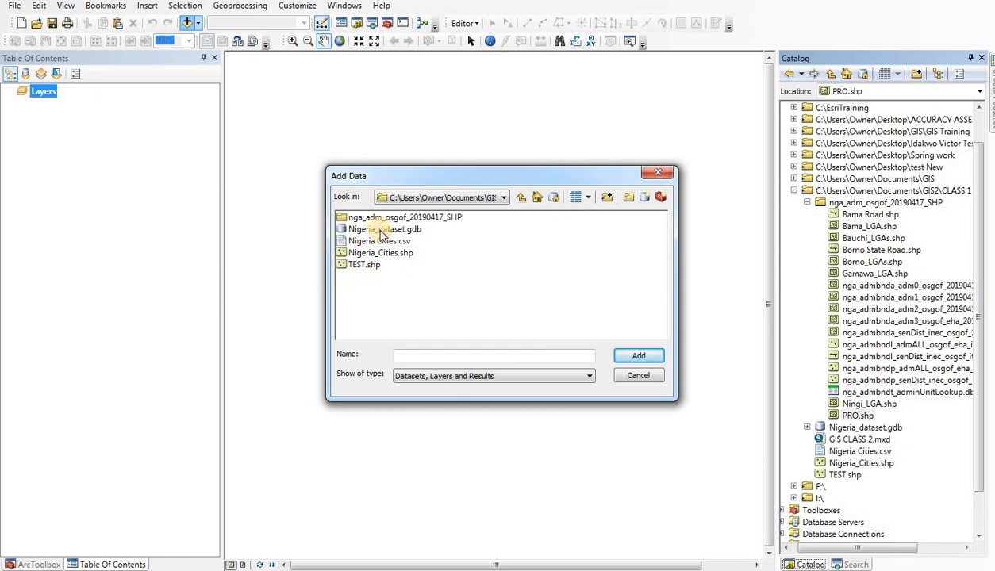
Step: Add the shapefile nga_admbnda_adm0_osgof_20190417.shp from the nga_adm_osgof_20190417_SHP folder to the map
double_click(413, 218)
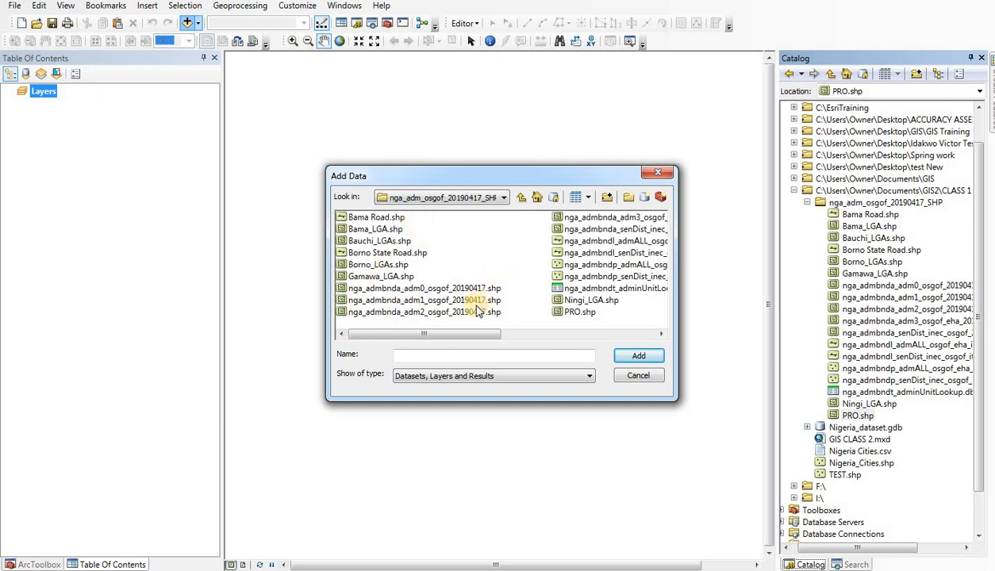
click(436, 289)
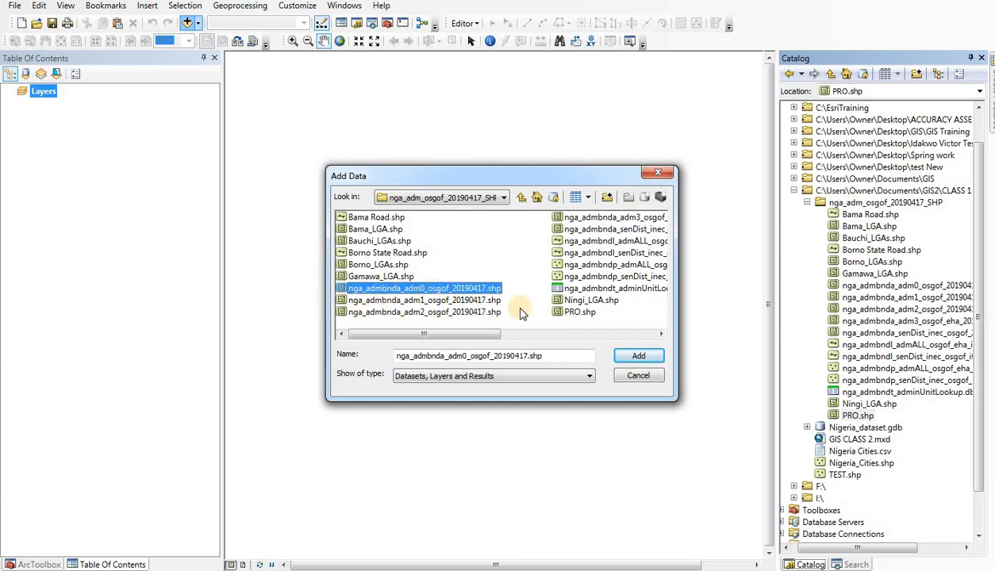
click(645, 358)
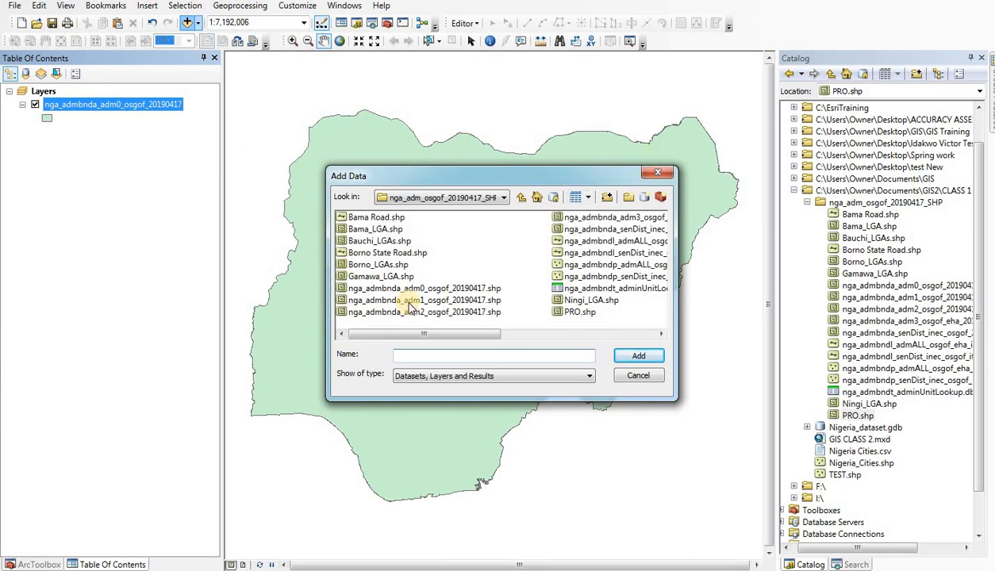
Step: Add the shapefiles nga_admbnda_adm1_osgof_20190417.shp and nga_admbnda_adm2_osgof_20190417.shp to the map together
click(456, 301)
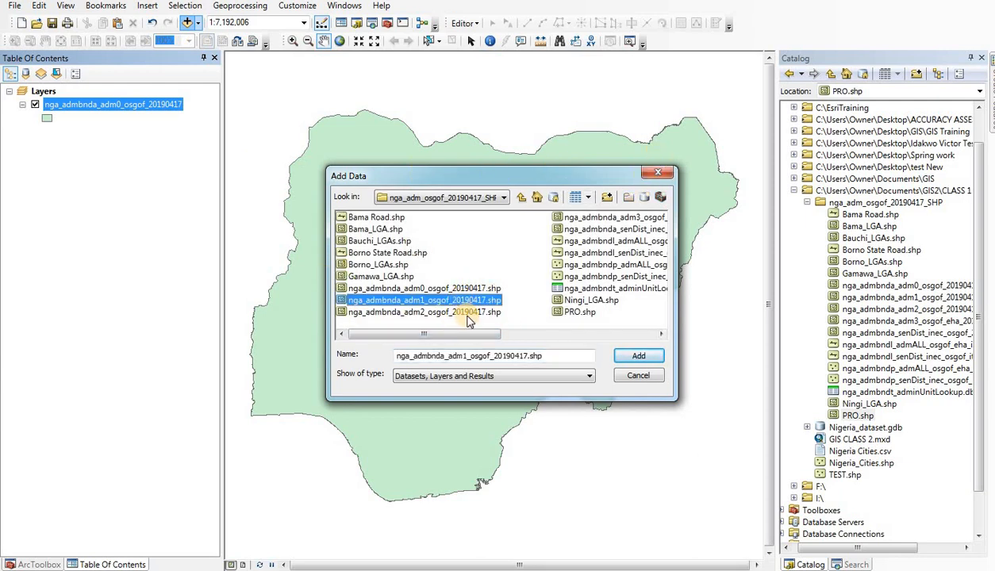
shift+click(472, 314)
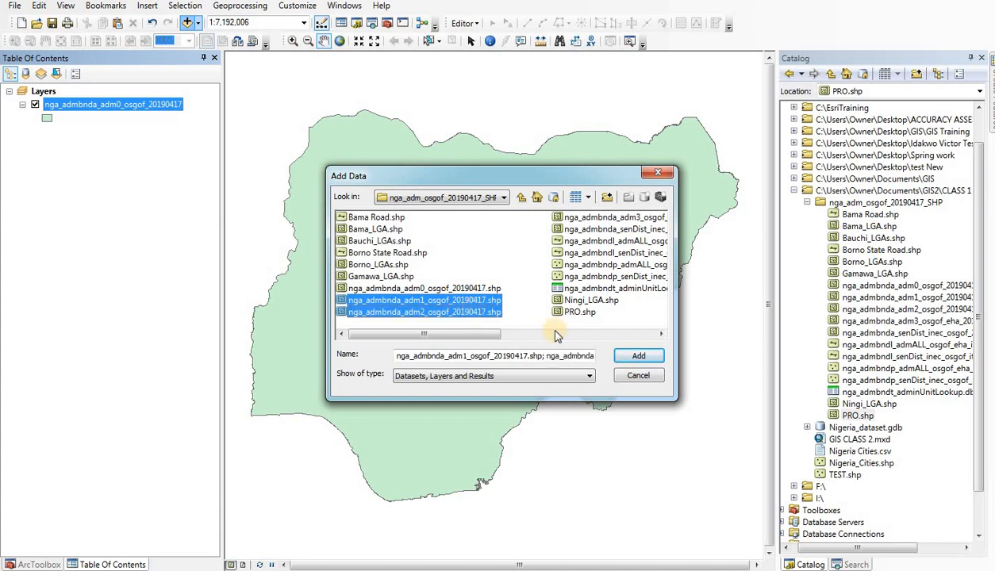
click(644, 357)
click(643, 357)
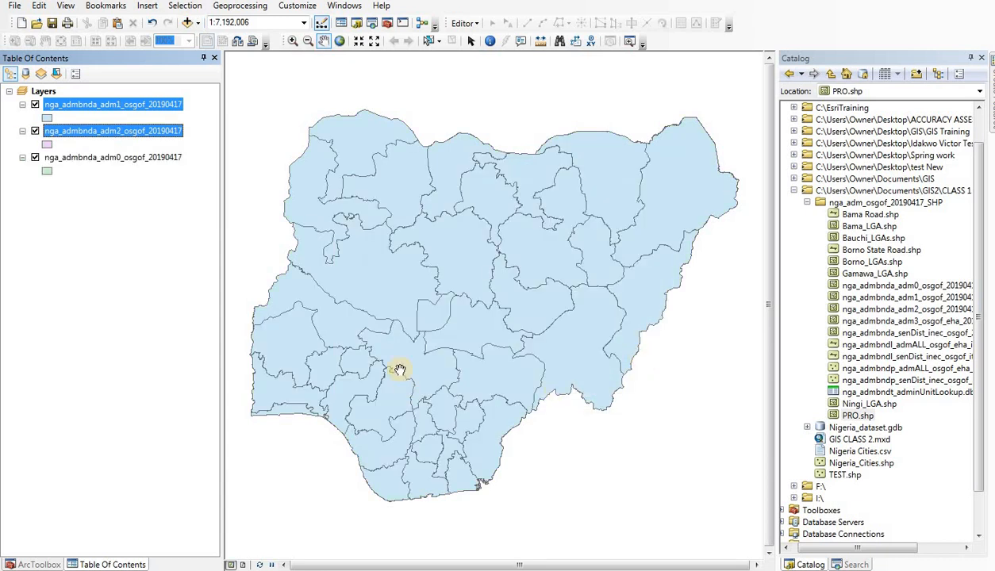
click(111, 262)
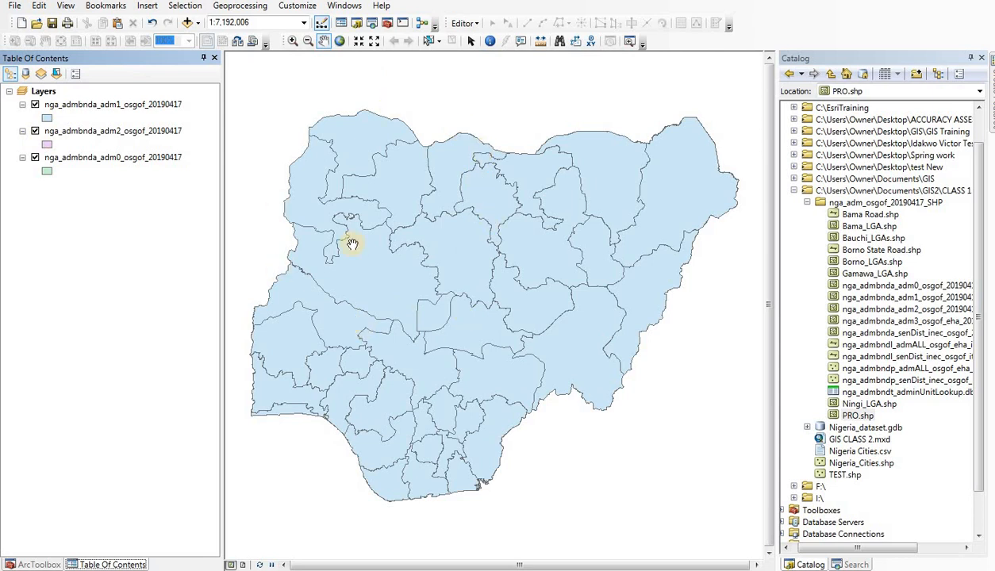
drag(411, 299, 425, 291)
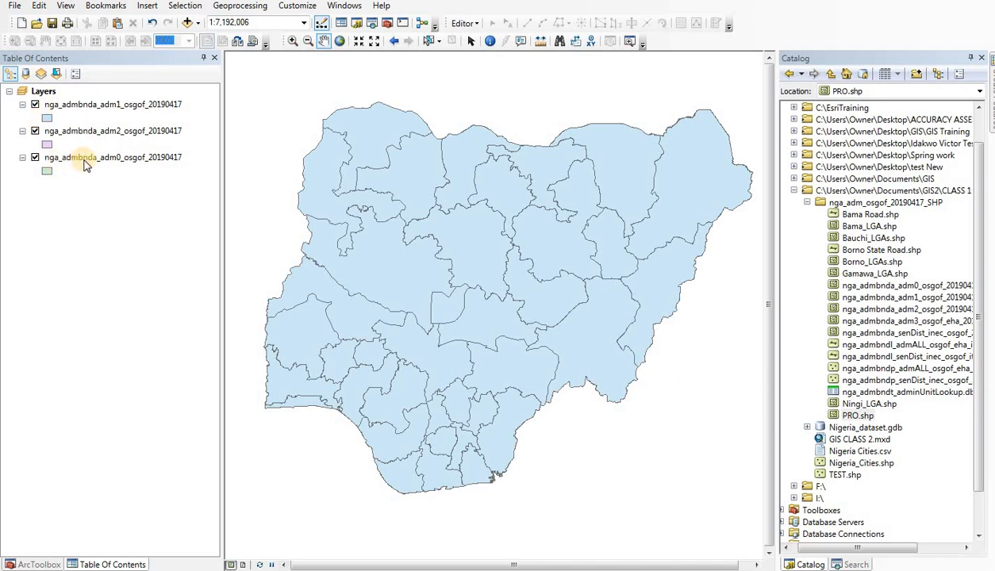
drag(87, 159, 87, 95)
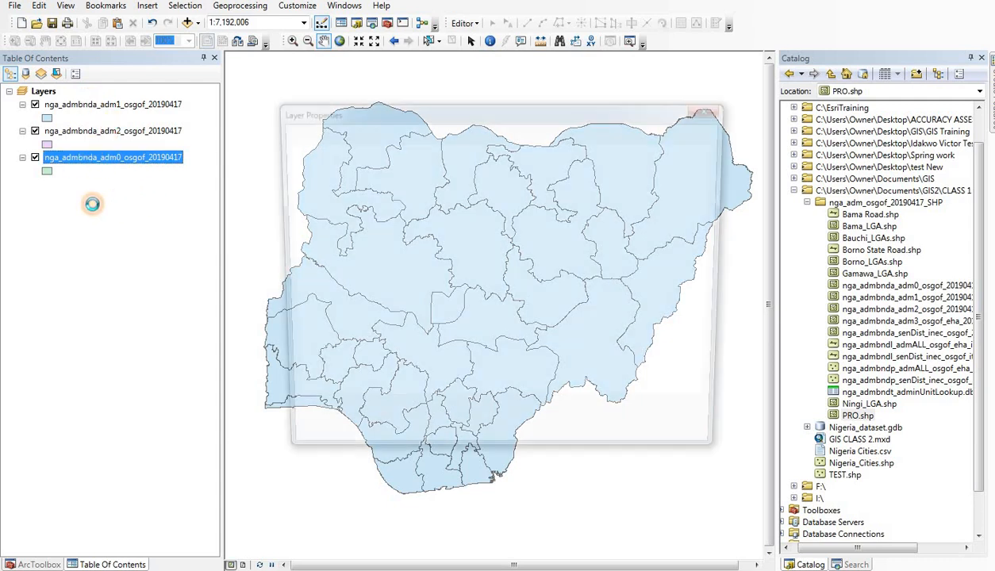
click(715, 105)
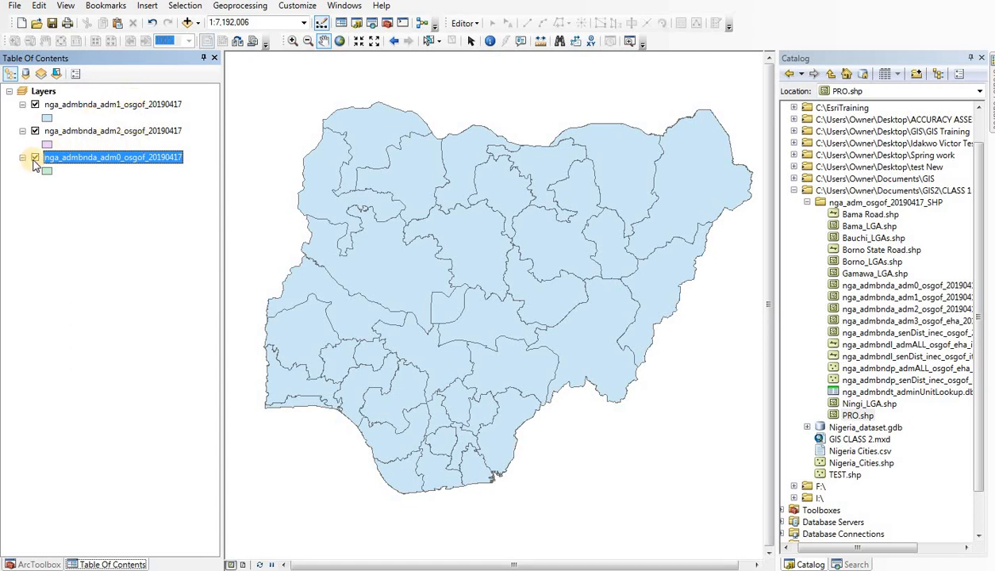
click(111, 181)
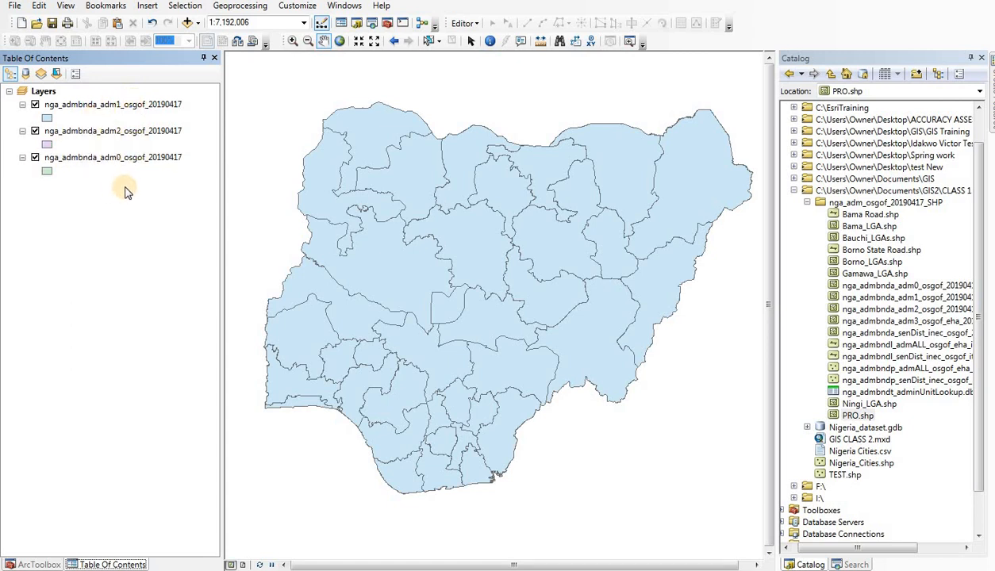
Step: Move the nga_admbnda_adm0_osgof_20190417 layer above the other two layers and return it below them
click(110, 158)
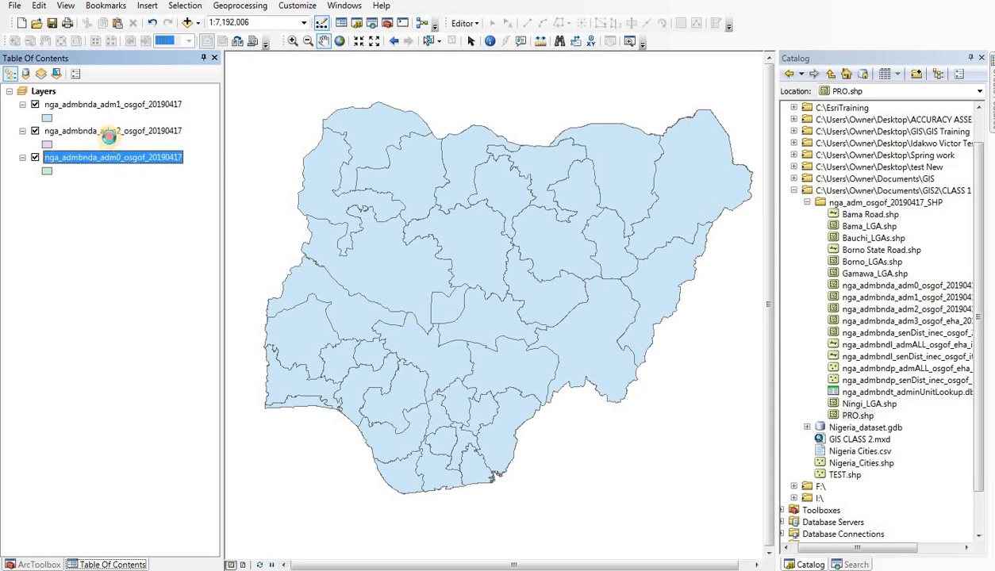
drag(109, 137, 105, 89)
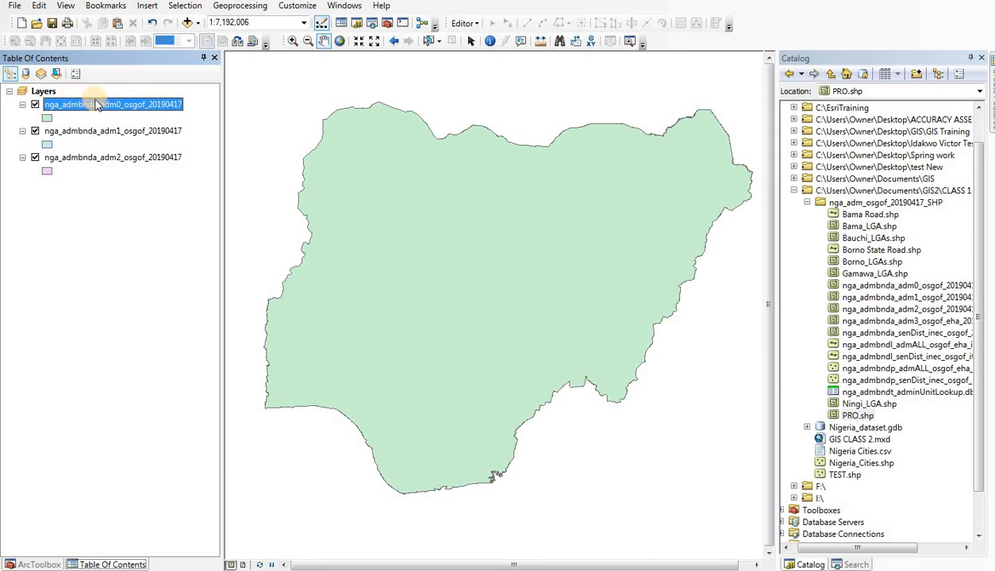
drag(102, 112, 97, 163)
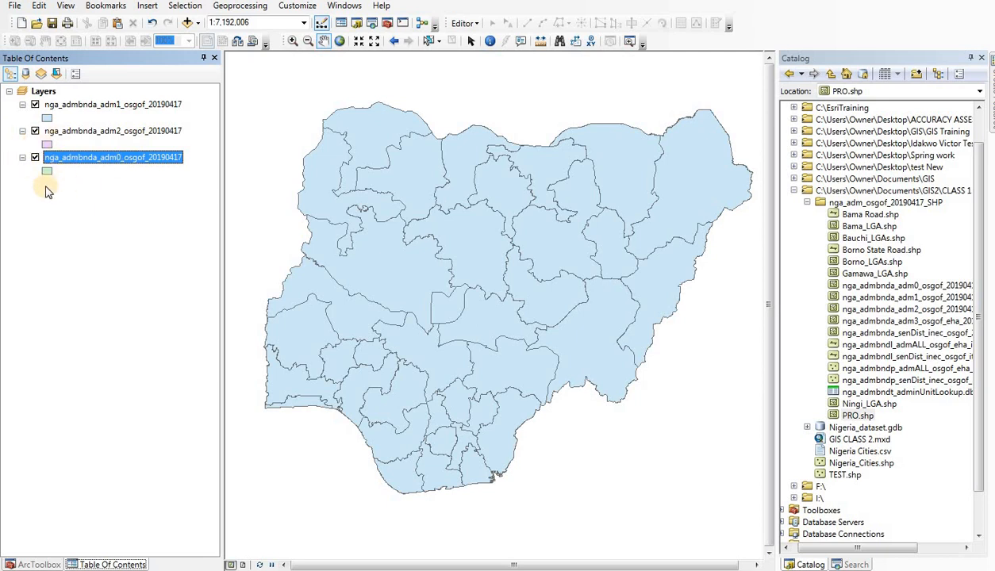
Step: Show the adm2, adm0 and adm1 layers one at a time, ending with only nga_admbnda_adm1_osgof_20190417 turned on
click(35, 131)
click(35, 104)
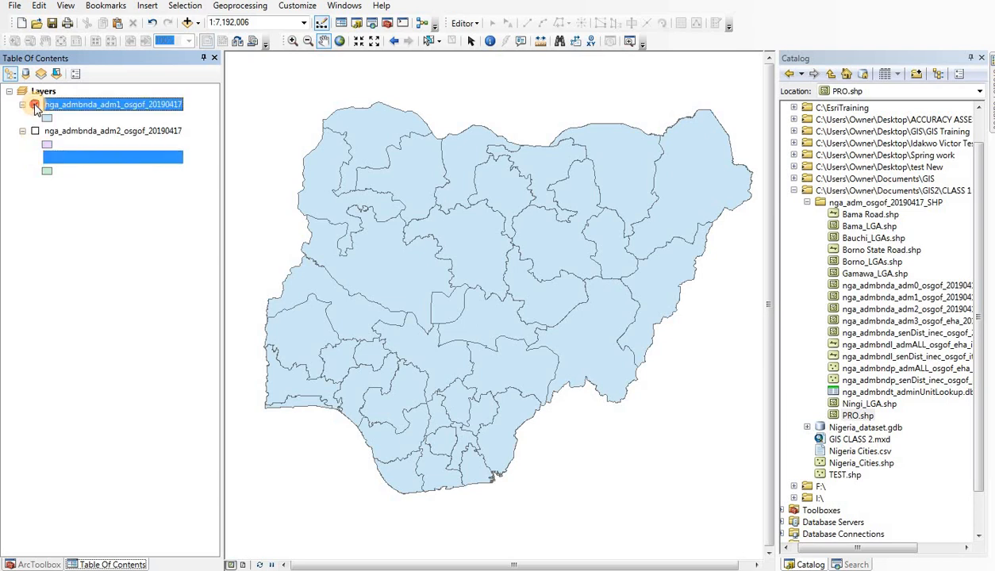
click(35, 131)
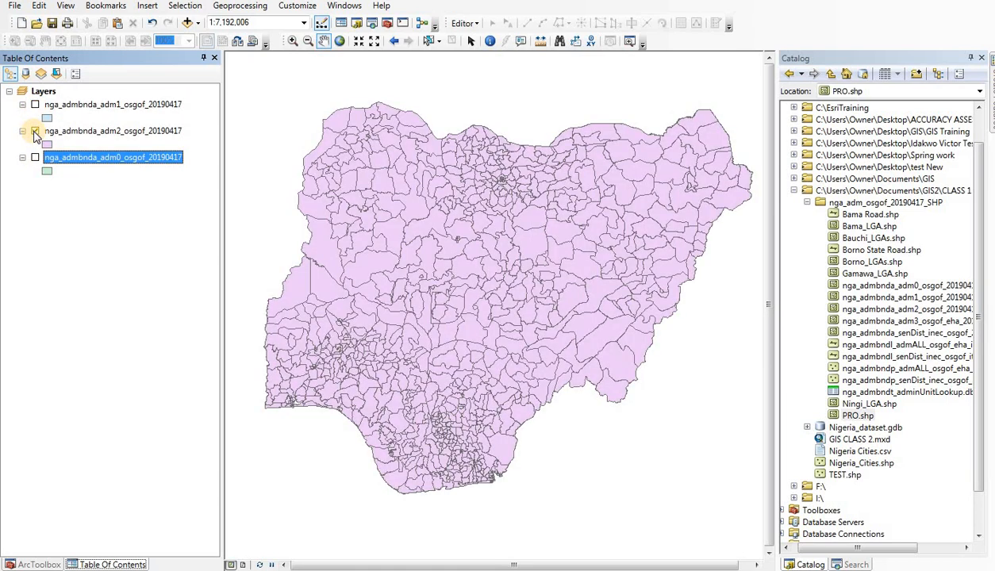
click(35, 131)
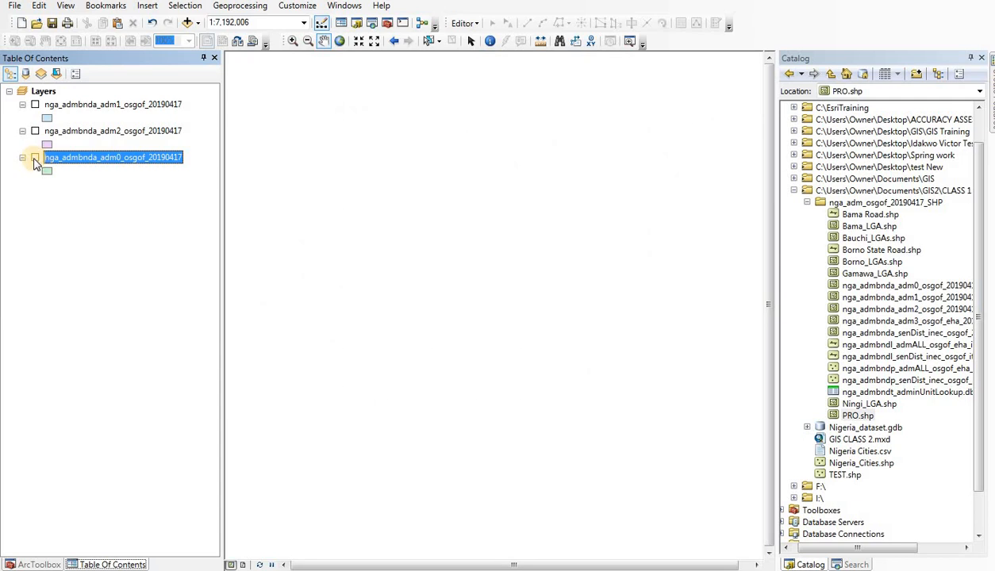
click(35, 158)
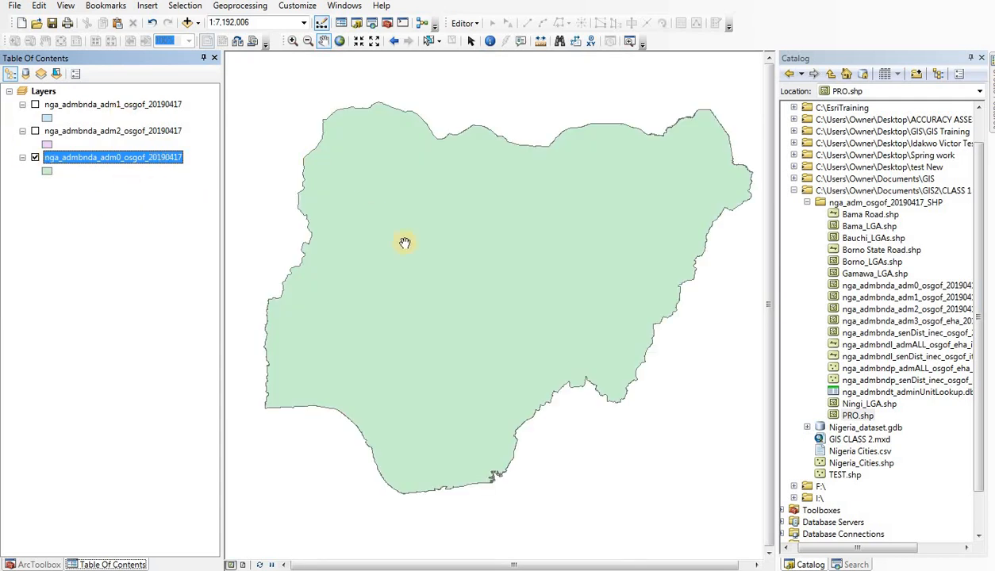
click(35, 158)
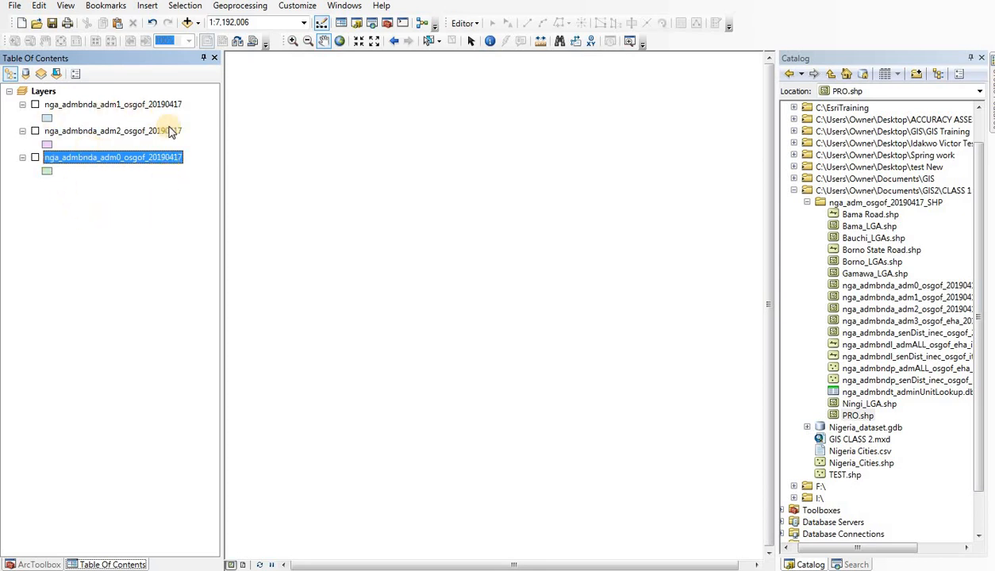
click(36, 105)
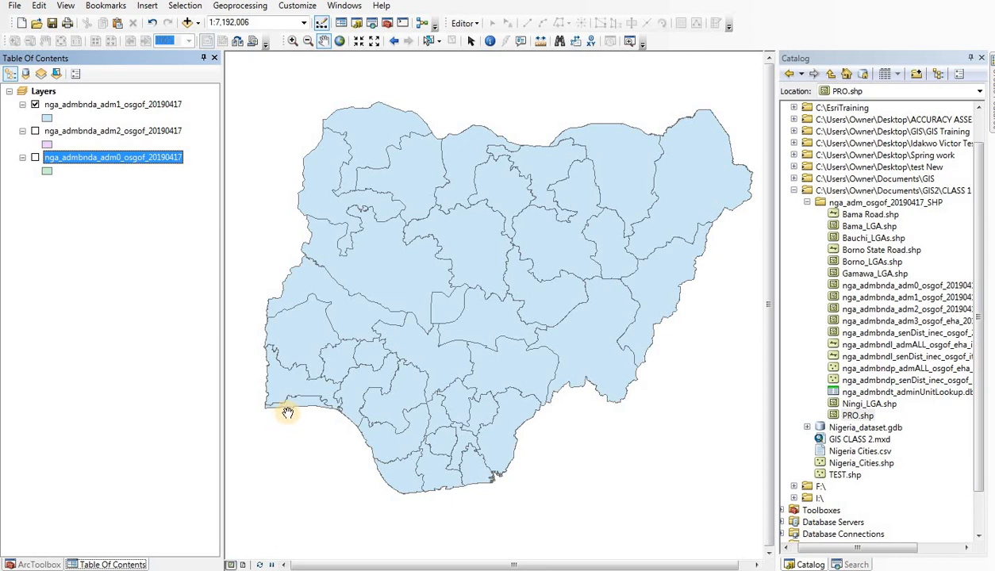
Step: Open the attribute table of the nga_admbnda_adm1_osgof_20190417 layer and reposition its window so the whole table can be read
click(151, 109)
right_click(151, 109)
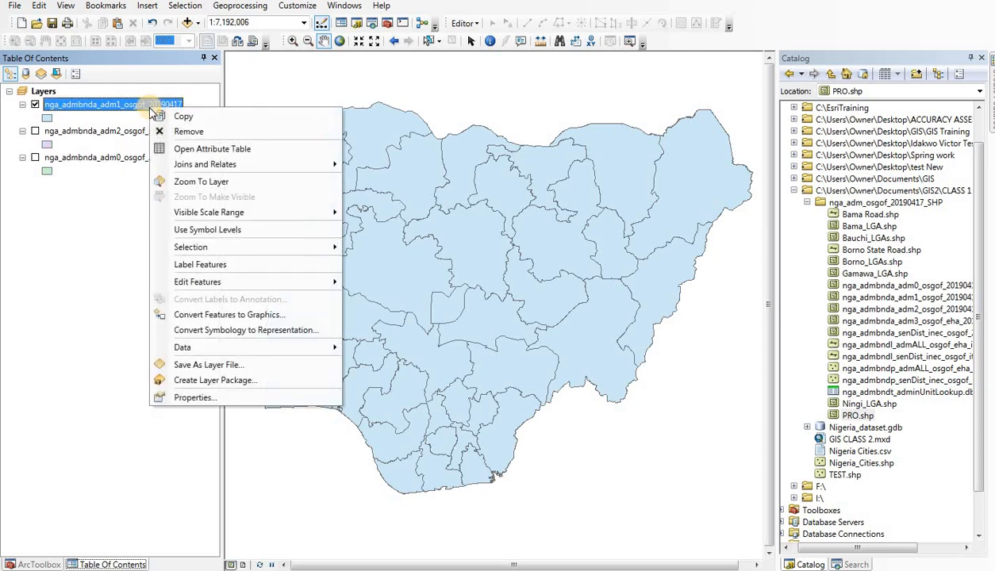
click(234, 148)
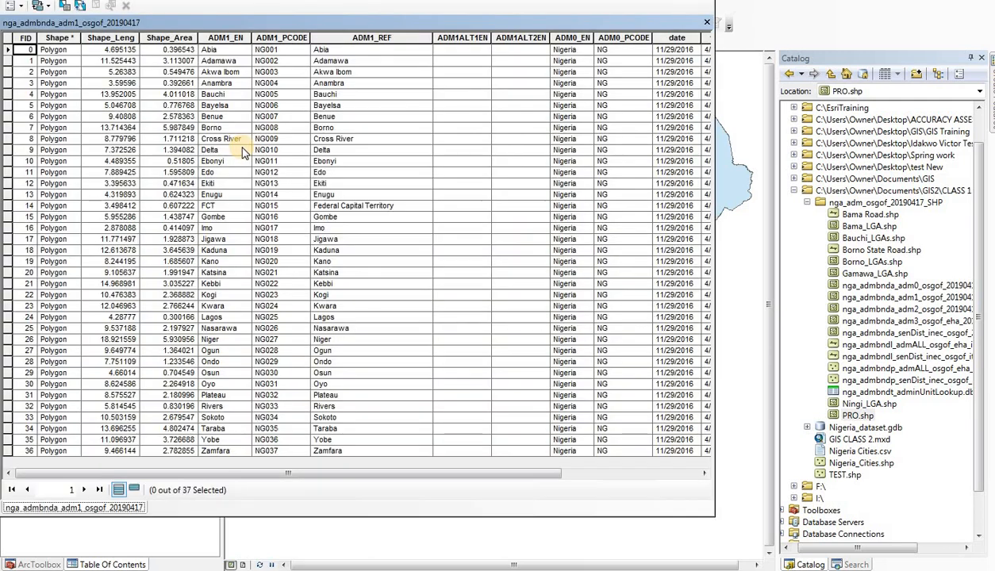
drag(579, 23, 582, 33)
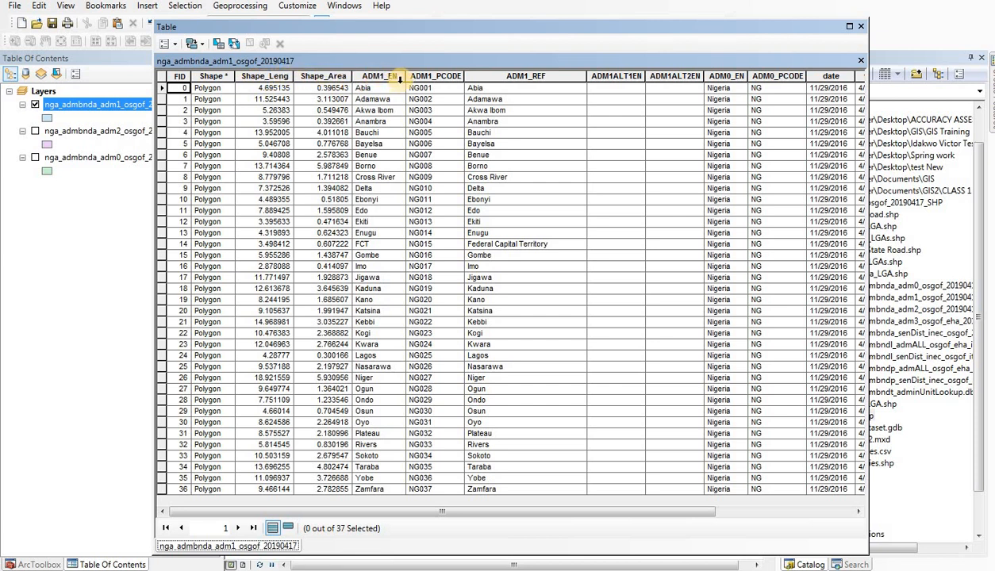
Step: Examine the adm1 table's fields from FID through AREA, including the state names in ADM1_EN, and close the table
scroll(385, 76, right, 3)
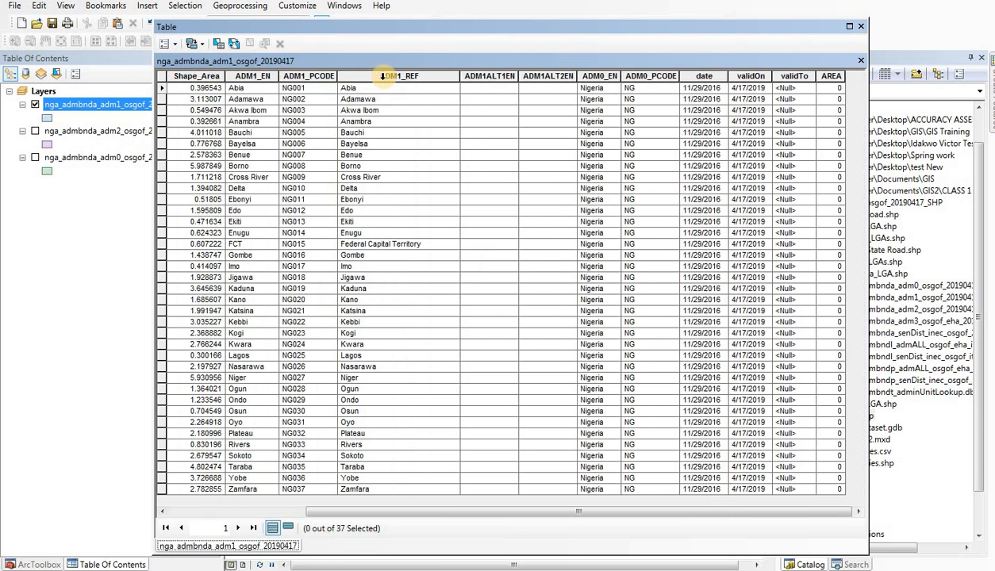
scroll(388, 77, left, 3)
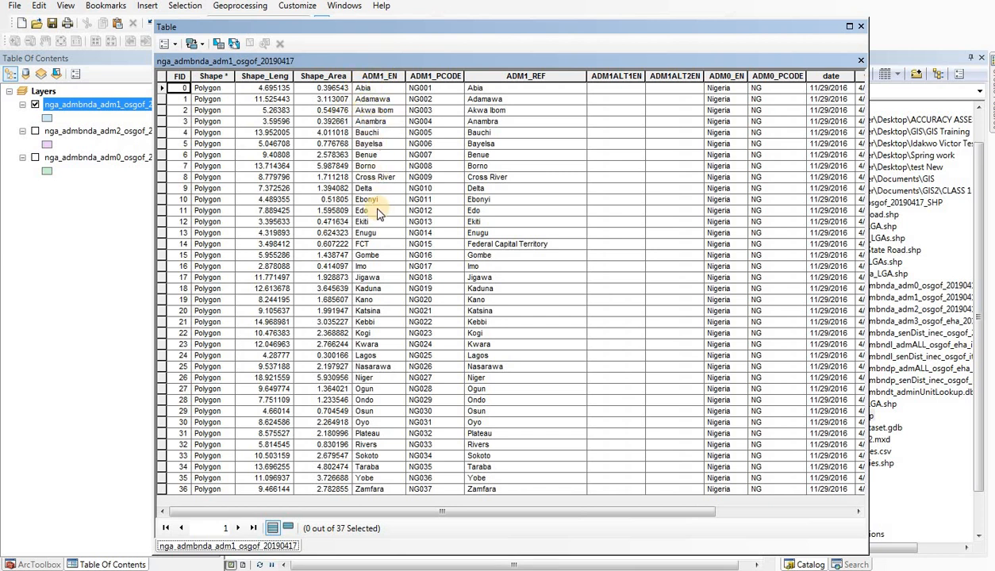
scroll(378, 212, right, 3)
scroll(374, 211, left, 3)
drag(505, 512, 640, 511)
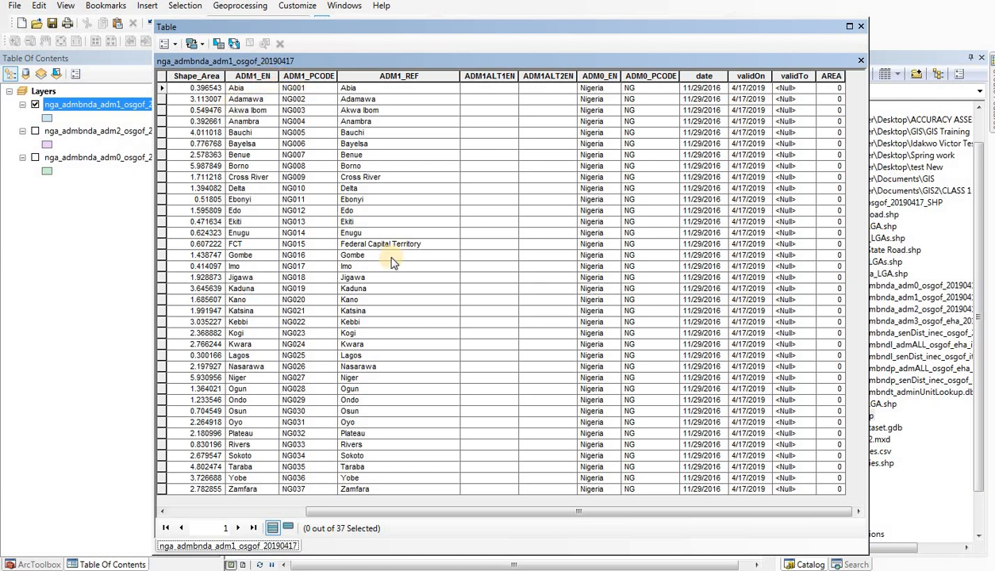
drag(438, 514, 527, 522)
drag(401, 515, 244, 512)
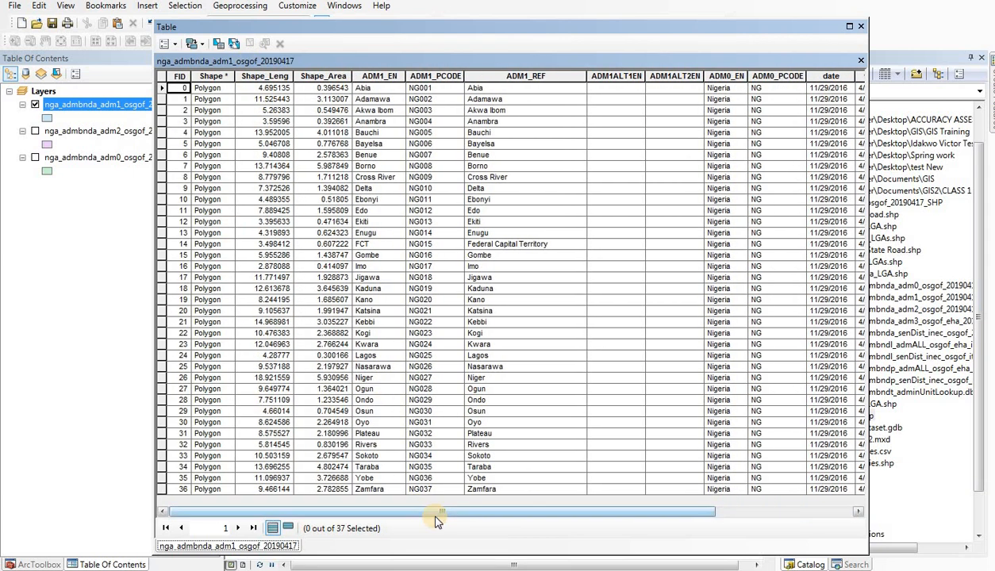
drag(433, 516, 578, 511)
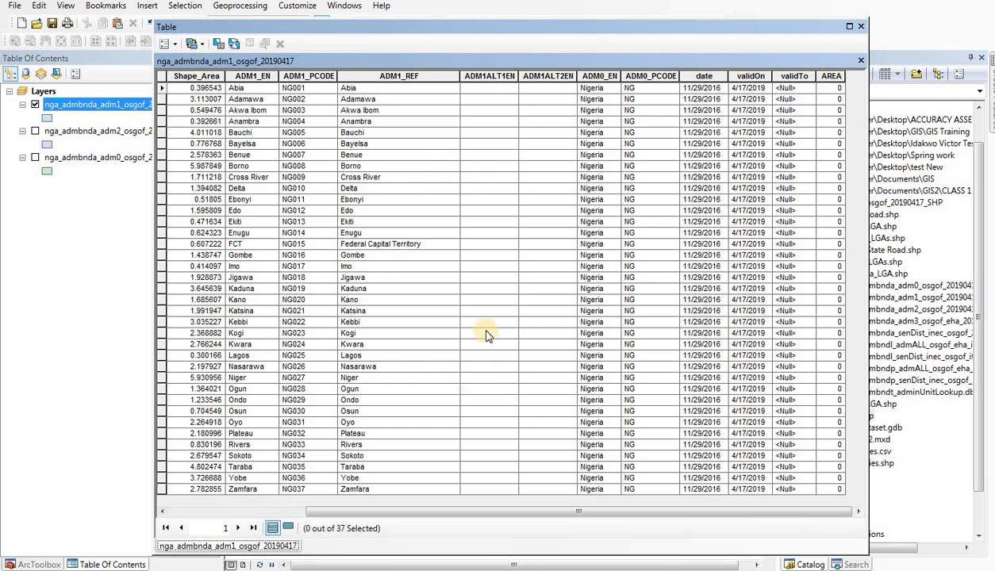
click(863, 28)
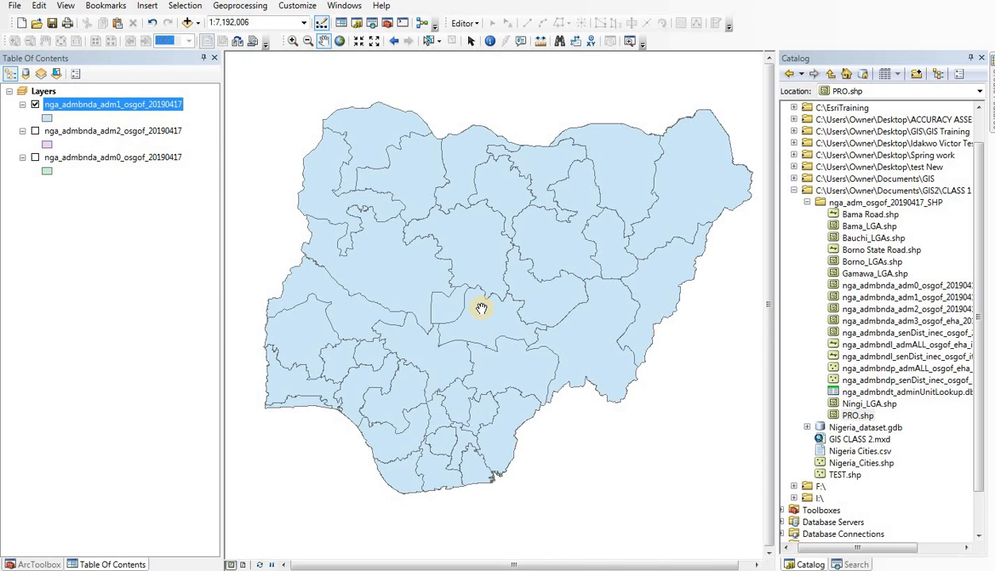
Step: Turn on feature labels in the adm1 layer's properties, keeping the method "Label all the features the same way"
drag(449, 242, 457, 244)
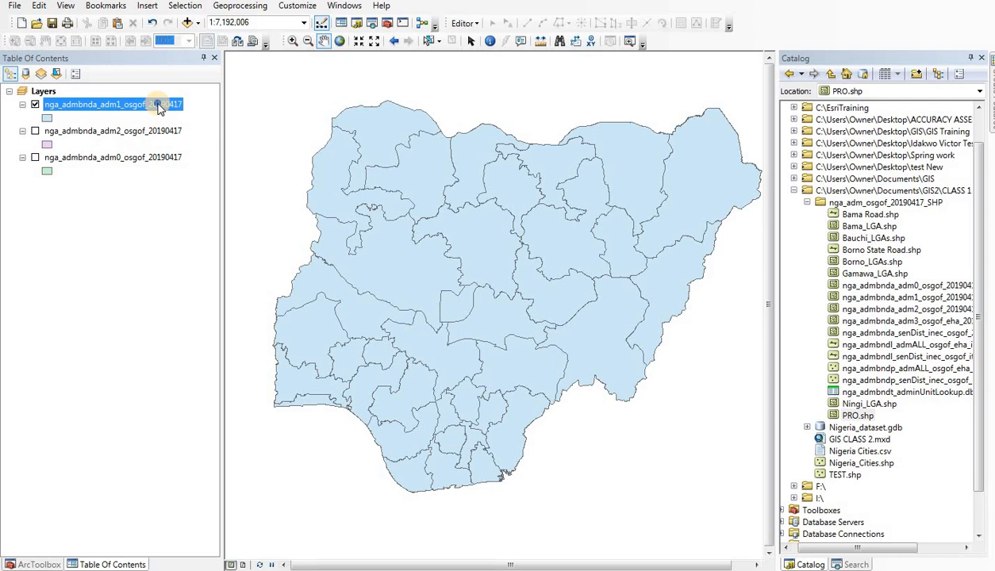
right_click(159, 107)
click(235, 396)
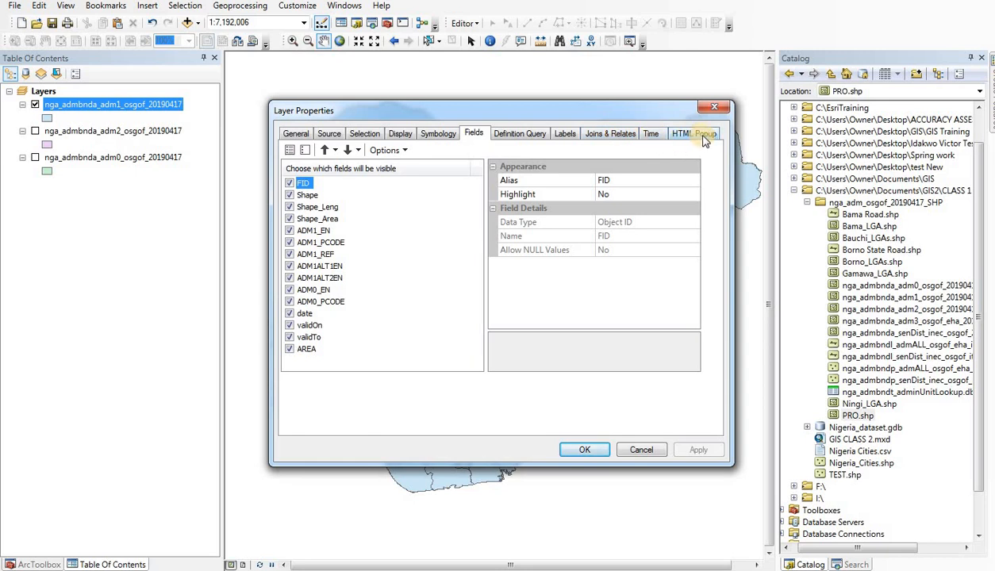
click(567, 135)
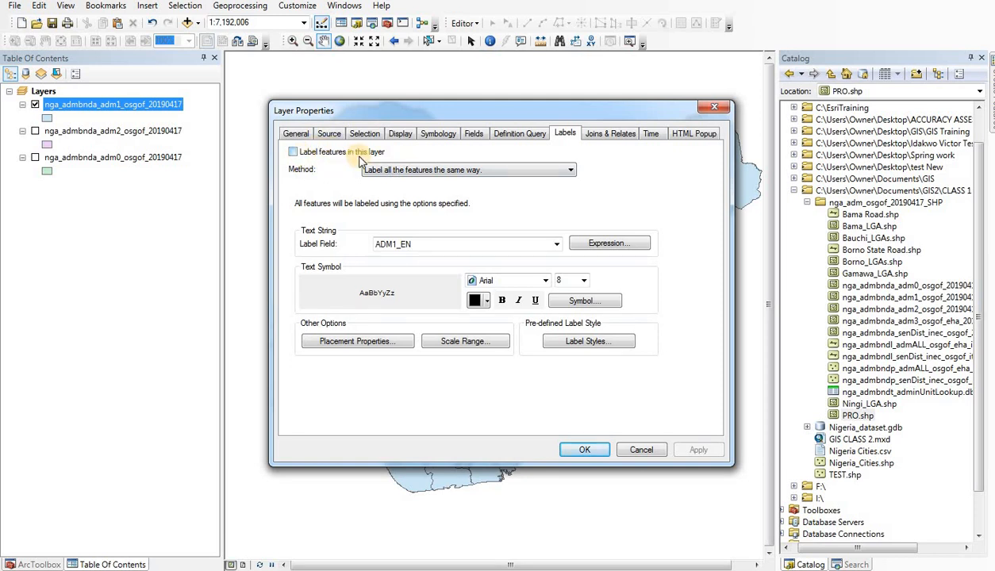
click(293, 152)
click(413, 170)
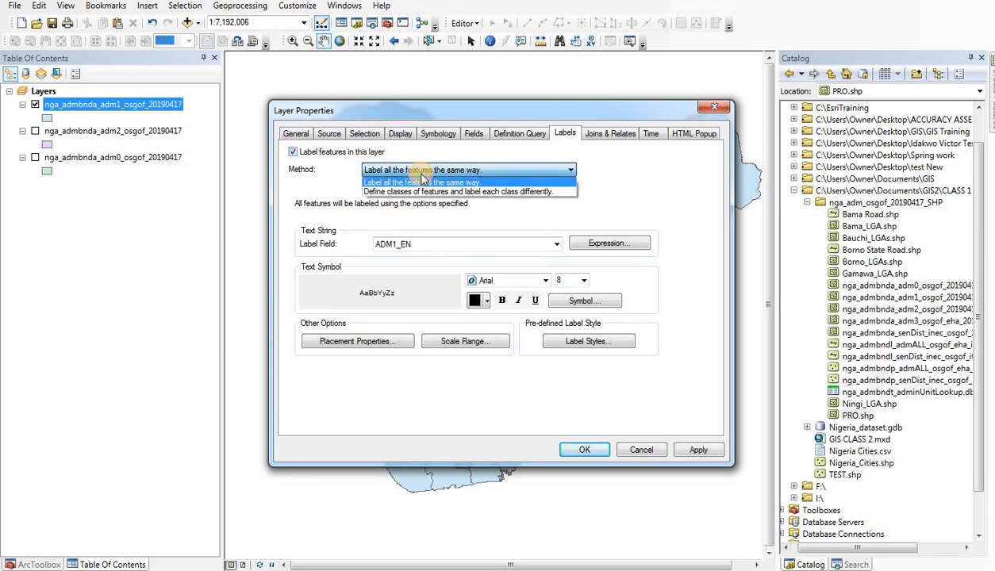
click(413, 169)
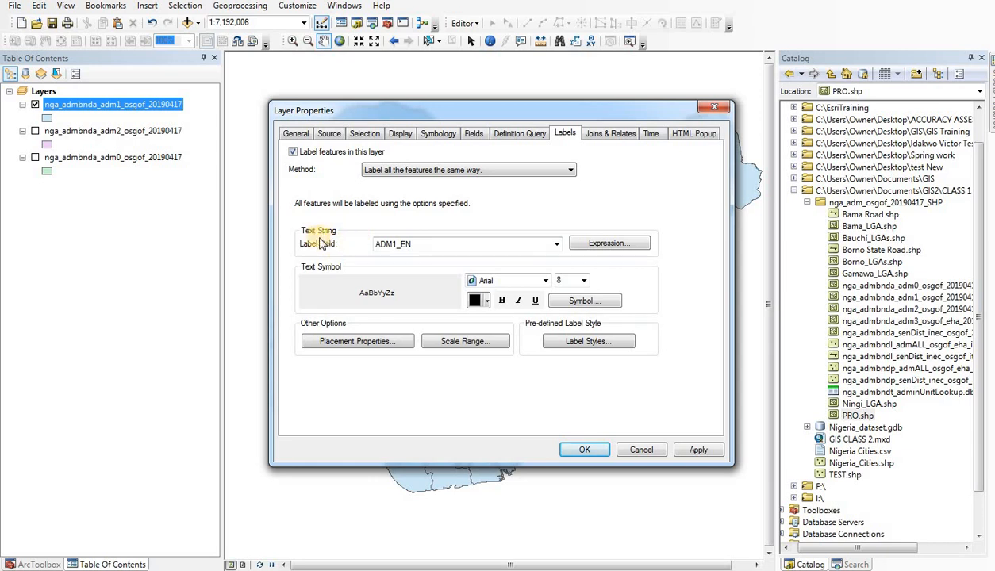
Step: Choose ADM1_EN as the adm1 layer's label field and apply the labelling to the map
click(557, 246)
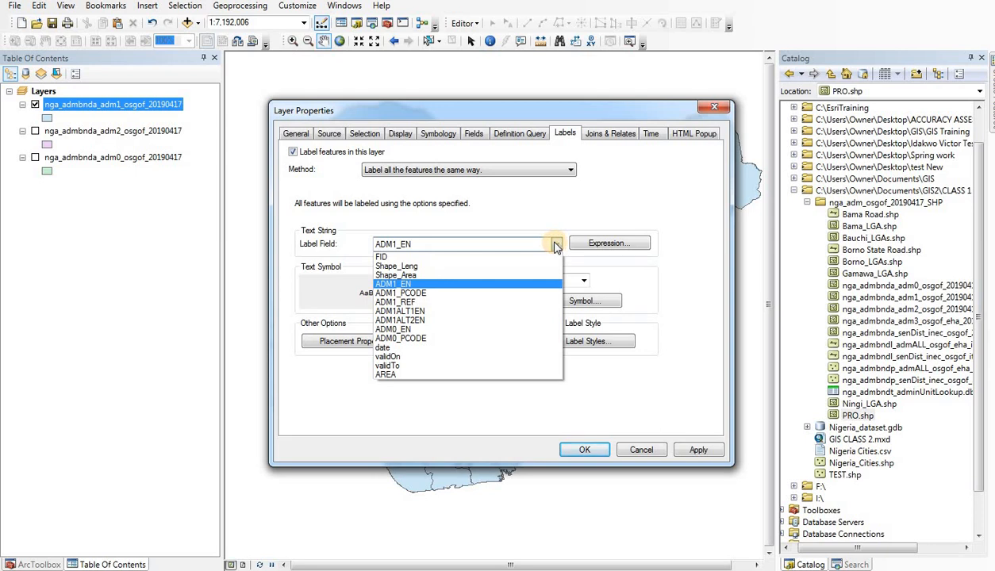
click(445, 284)
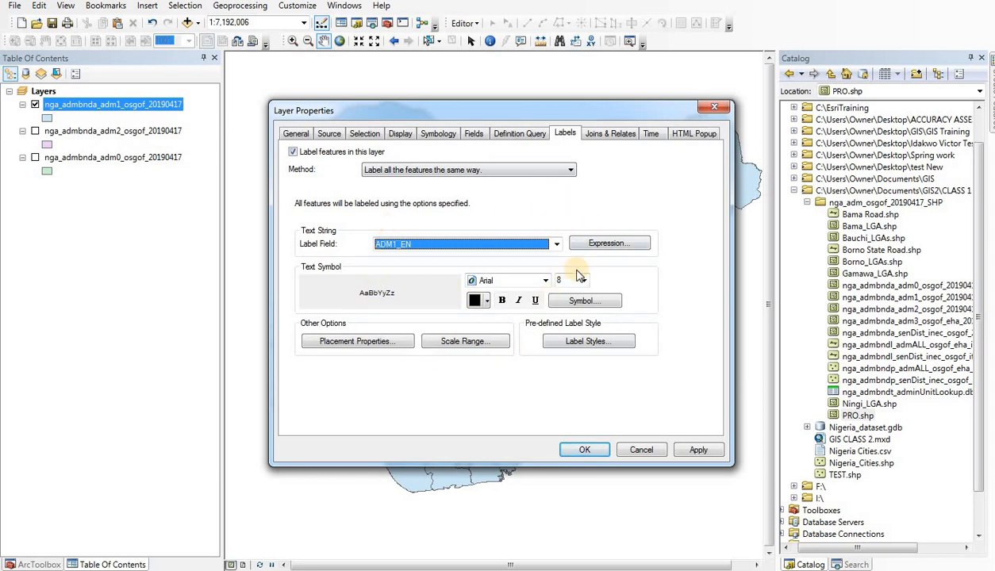
click(700, 451)
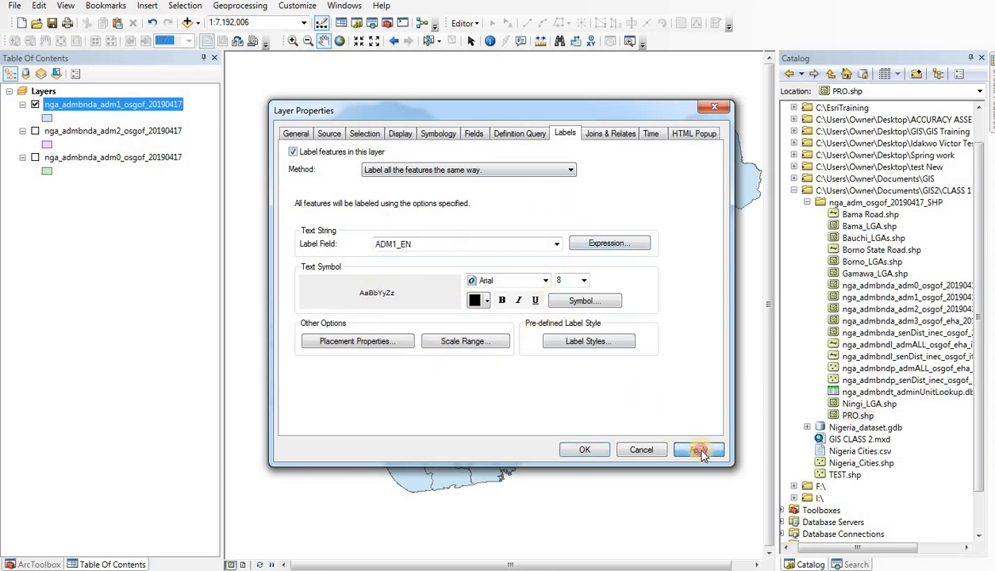
click(582, 450)
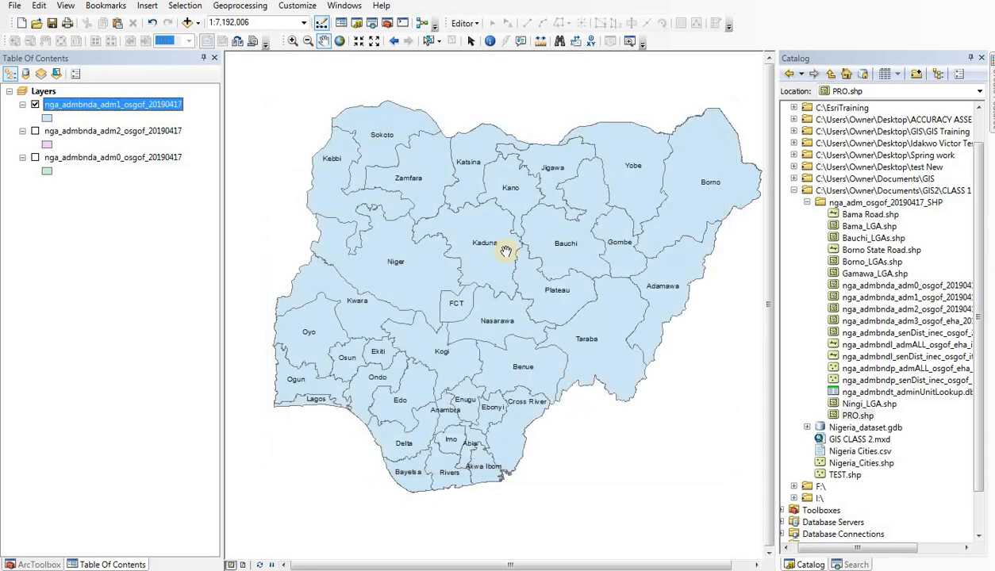
Step: Look over the state labels on the map and switch to the PowerPoint slide show with the presenter's profile
drag(456, 408, 474, 408)
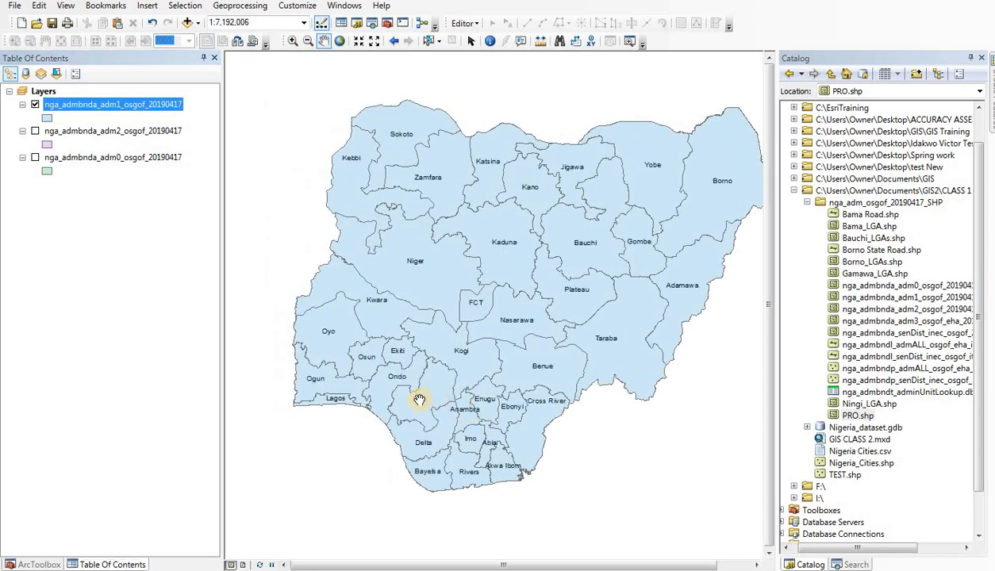
drag(406, 395, 391, 392)
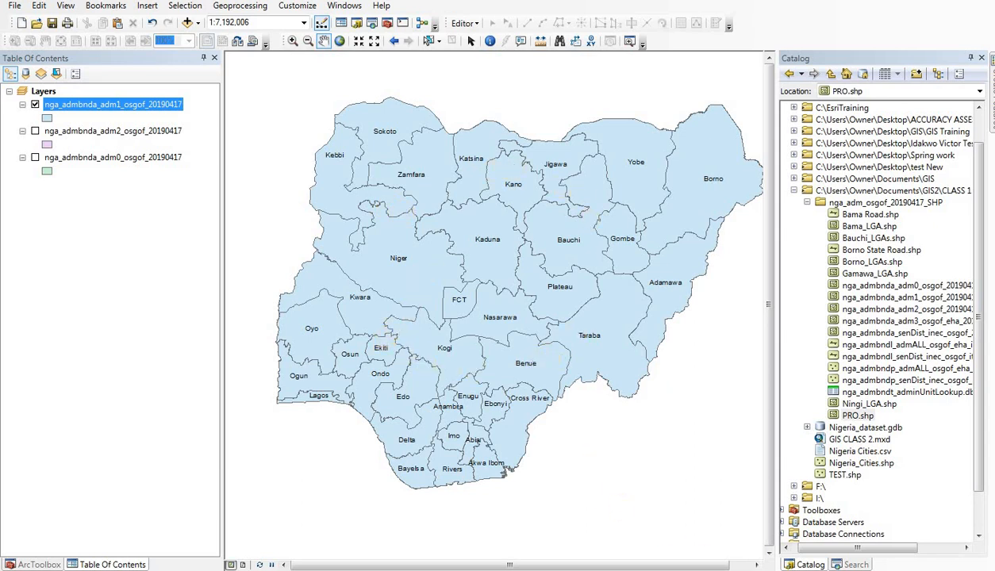
mouse_move(675, 568)
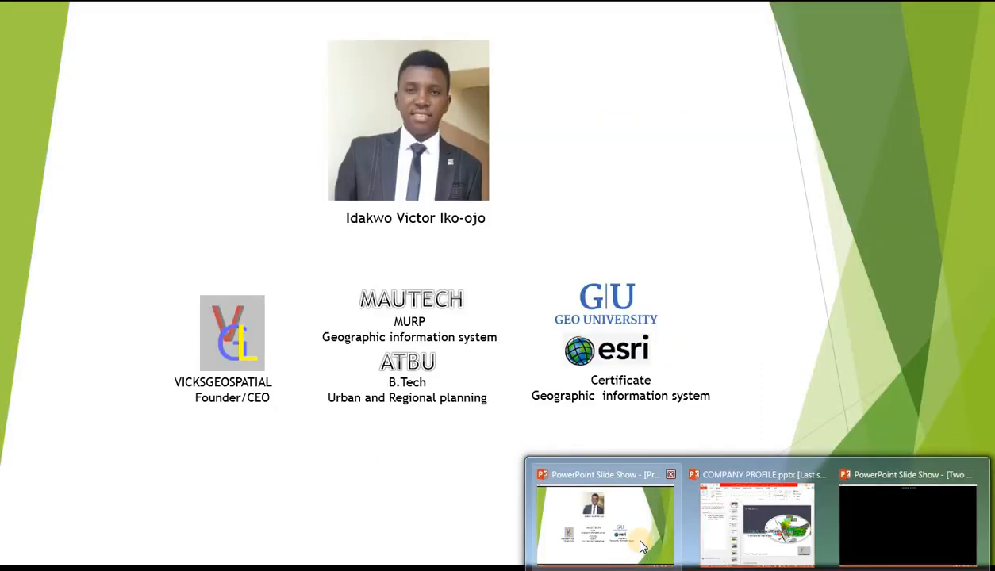
click(632, 531)
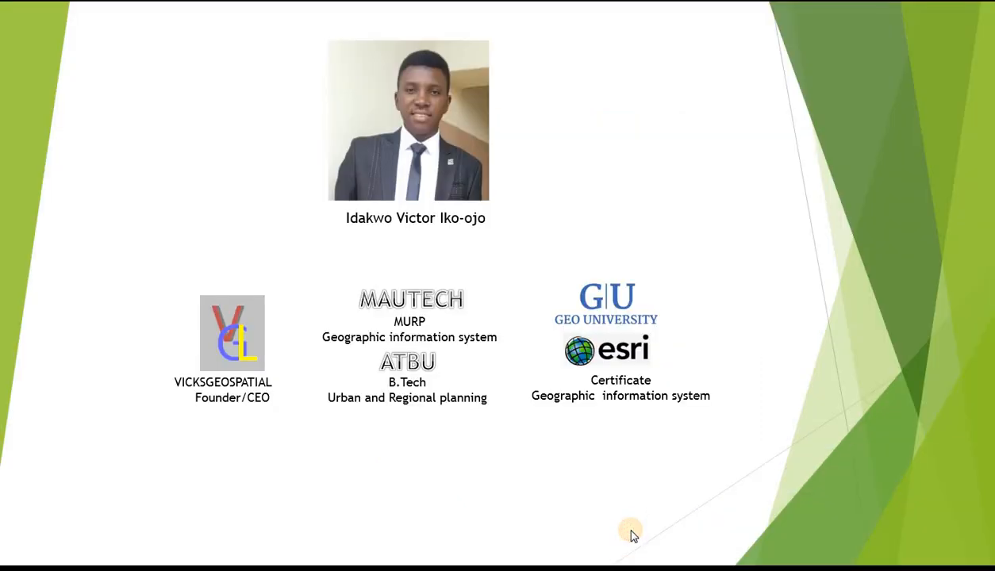